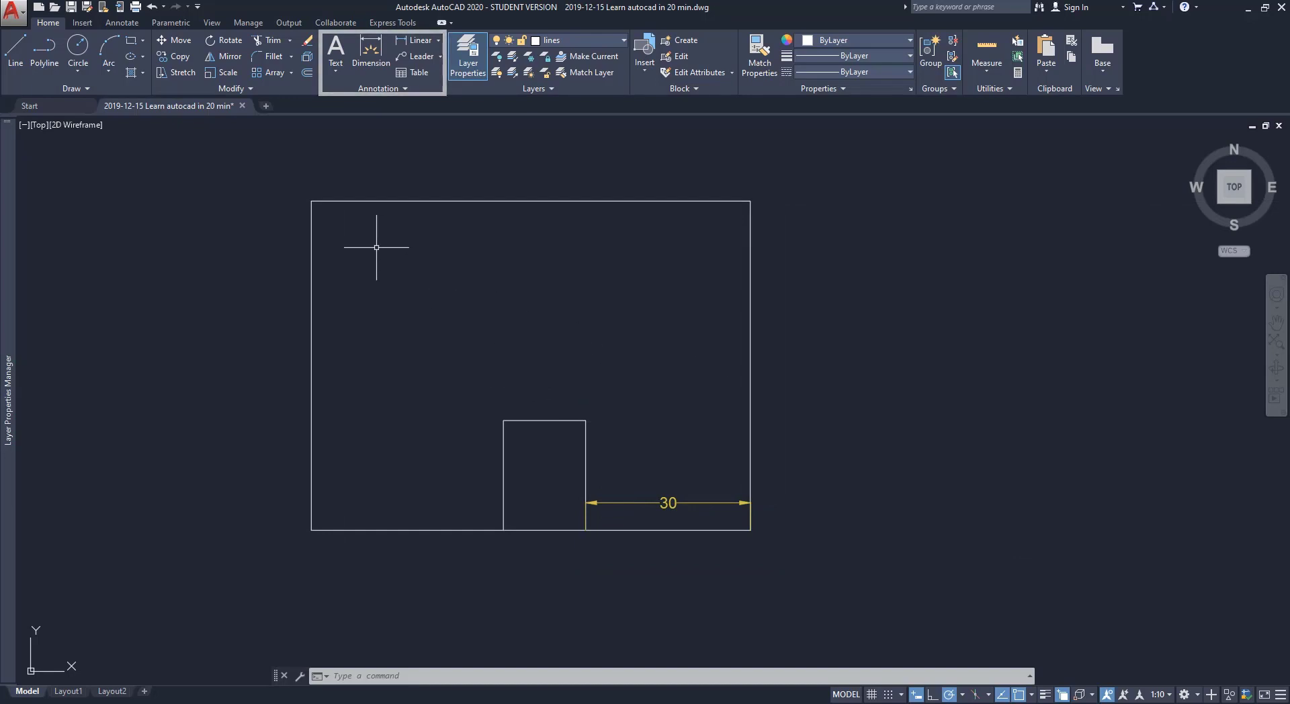
- Place an 80 linear dimension above the rectangle, from its top-left to top-right corner
click(123, 24)
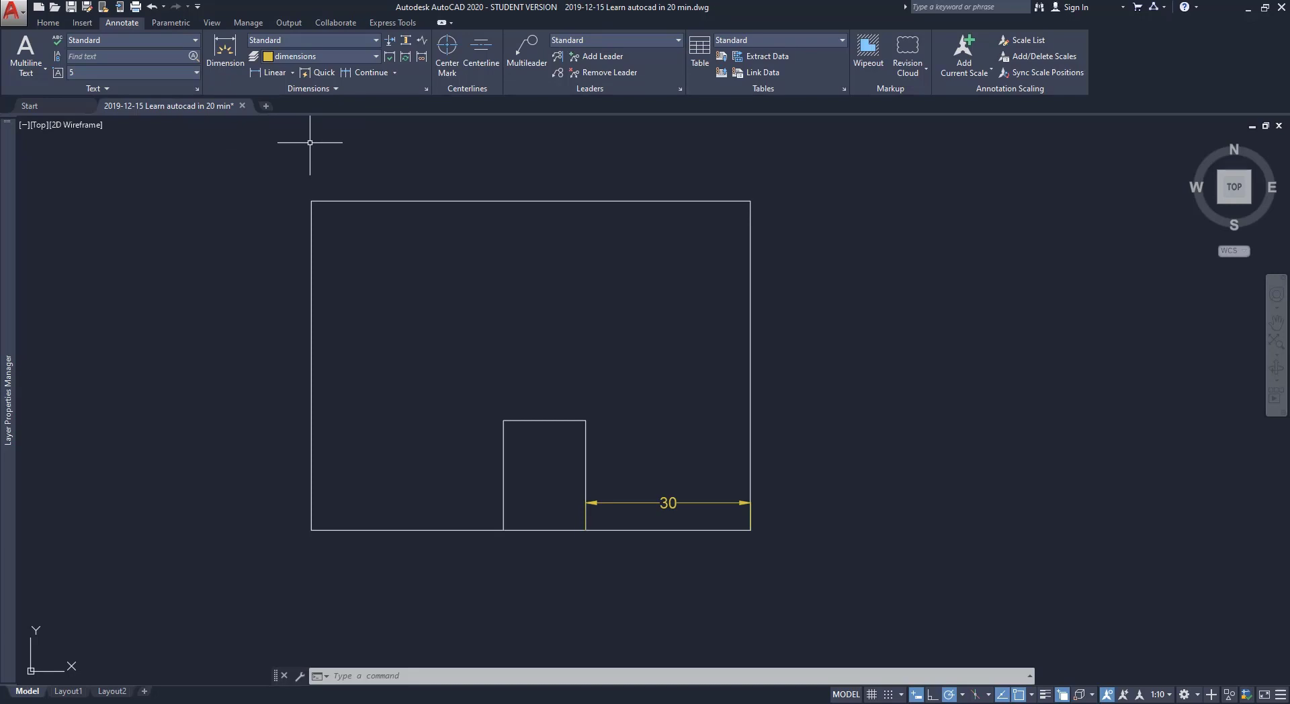
click(292, 71)
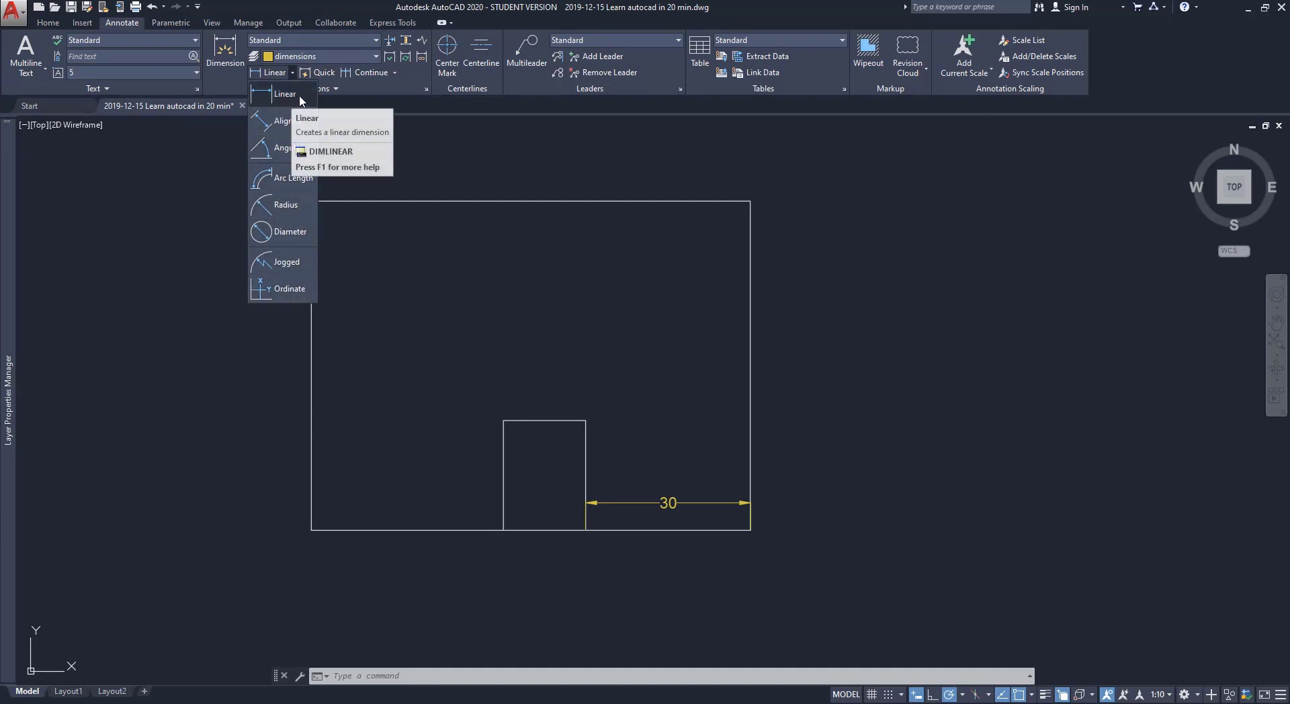
mouse_move(283, 94)
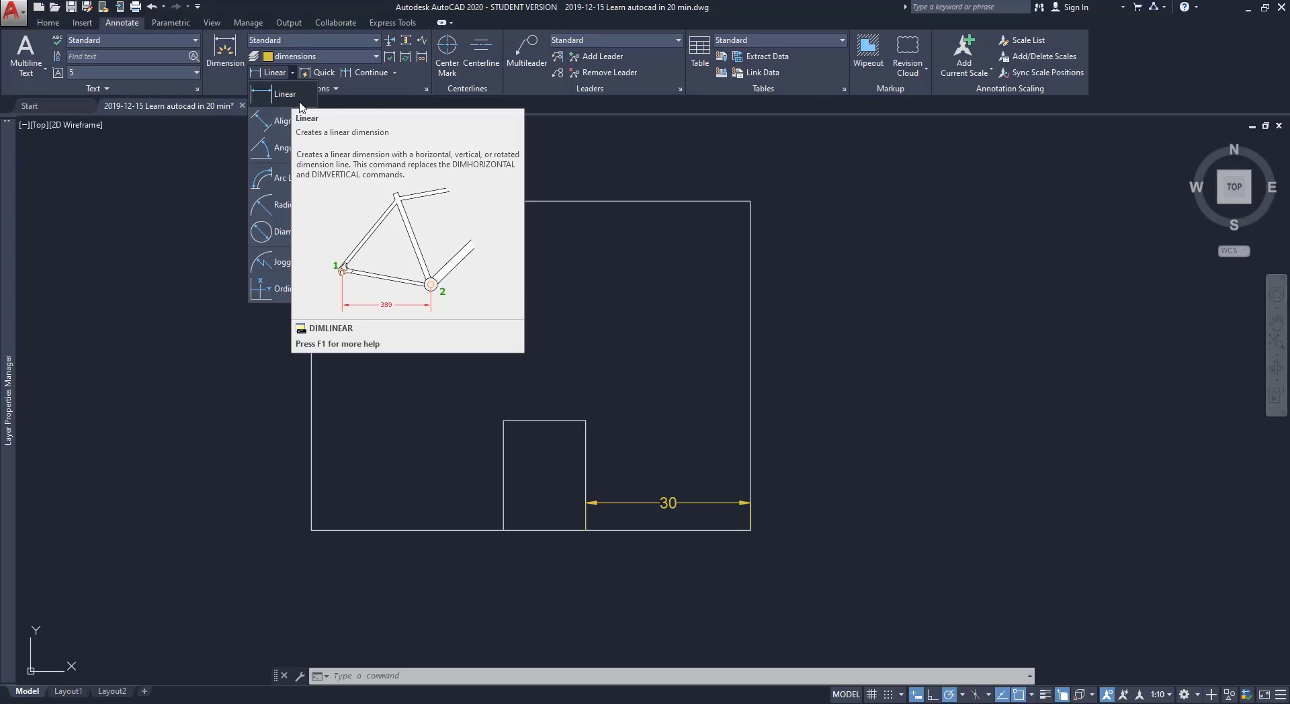
click(300, 107)
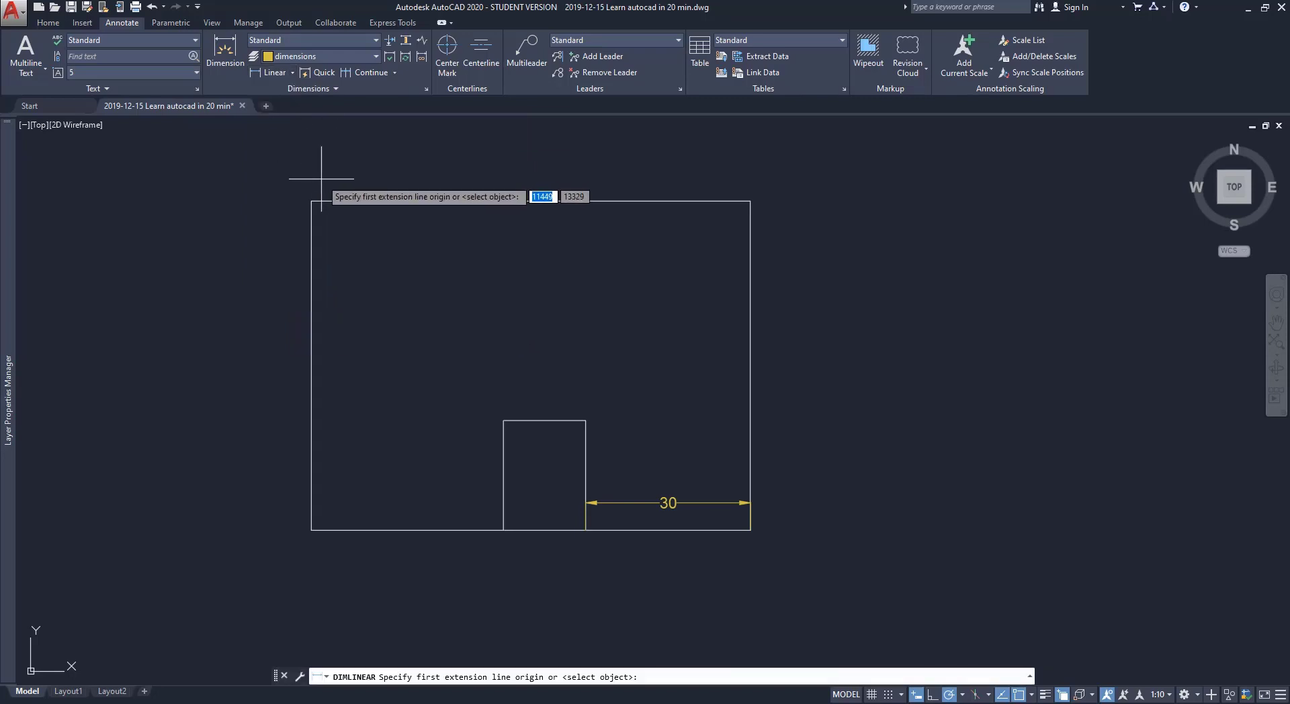
click(311, 200)
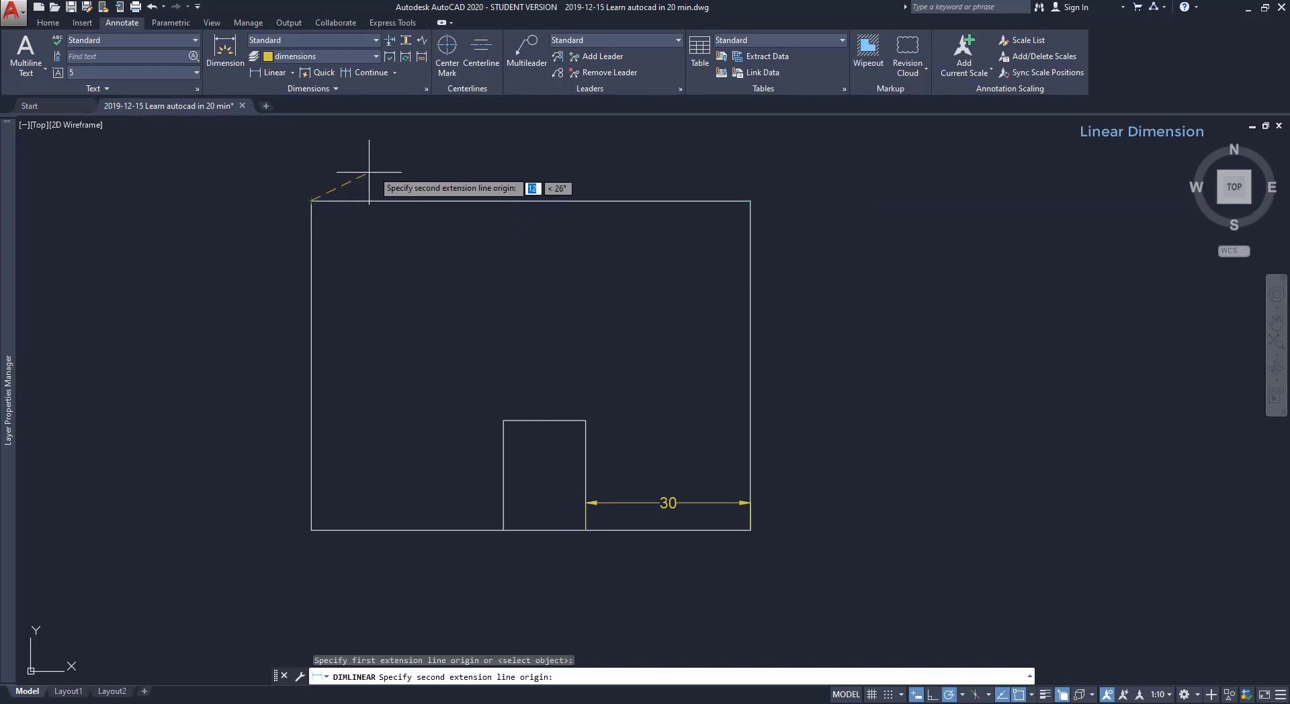
click(750, 200)
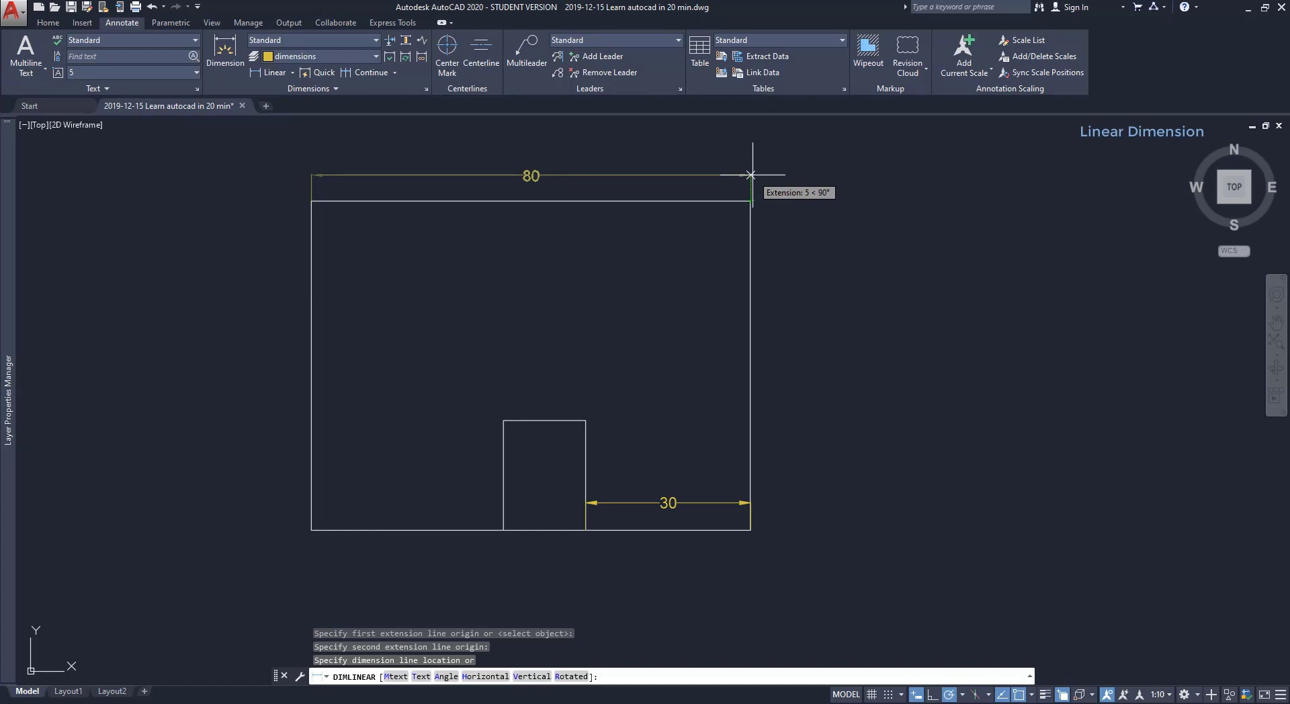
click(750, 178)
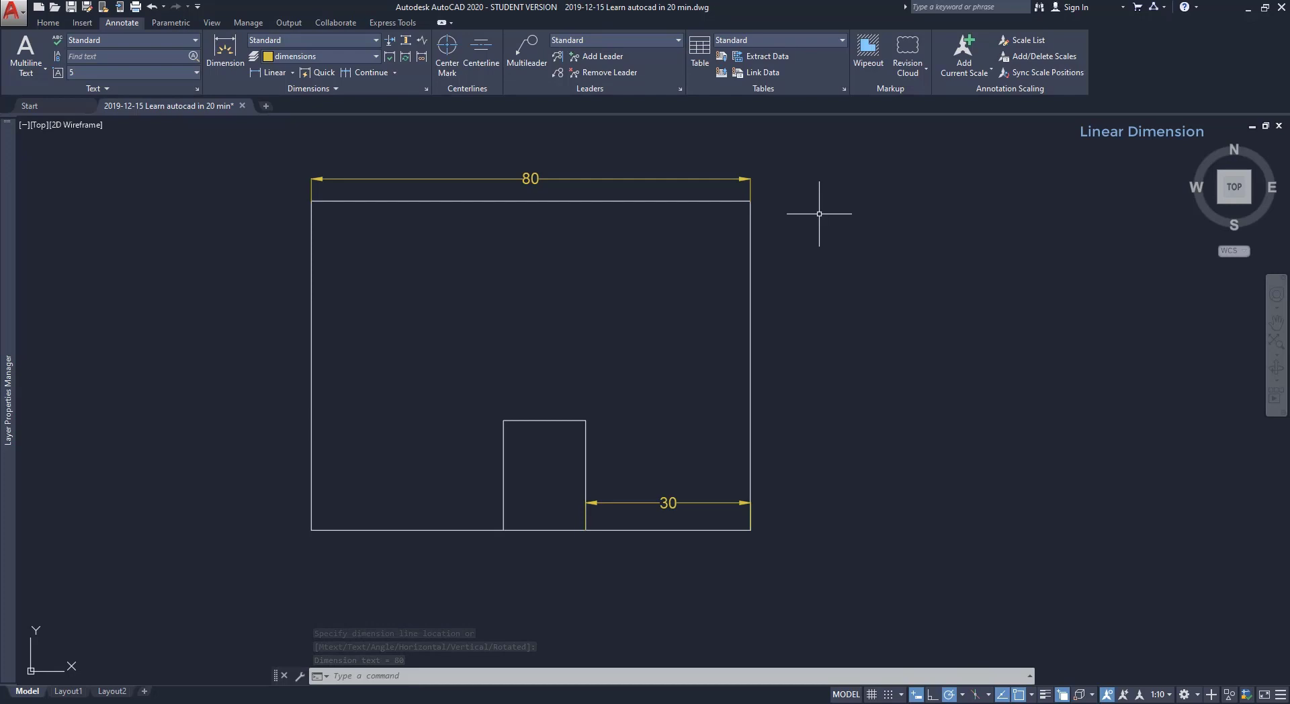
- Review the Standard dimension style's arrowhead and text settings, then close the style manager
click(427, 93)
click(426, 90)
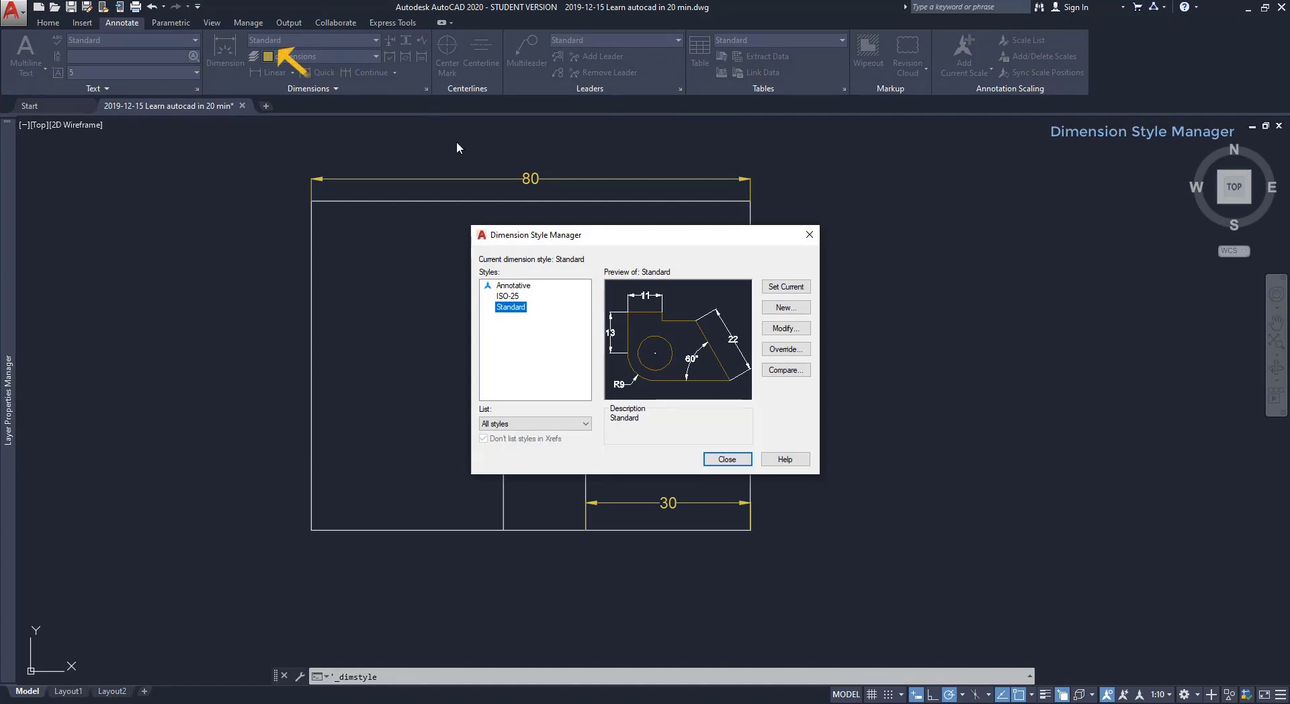
click(786, 329)
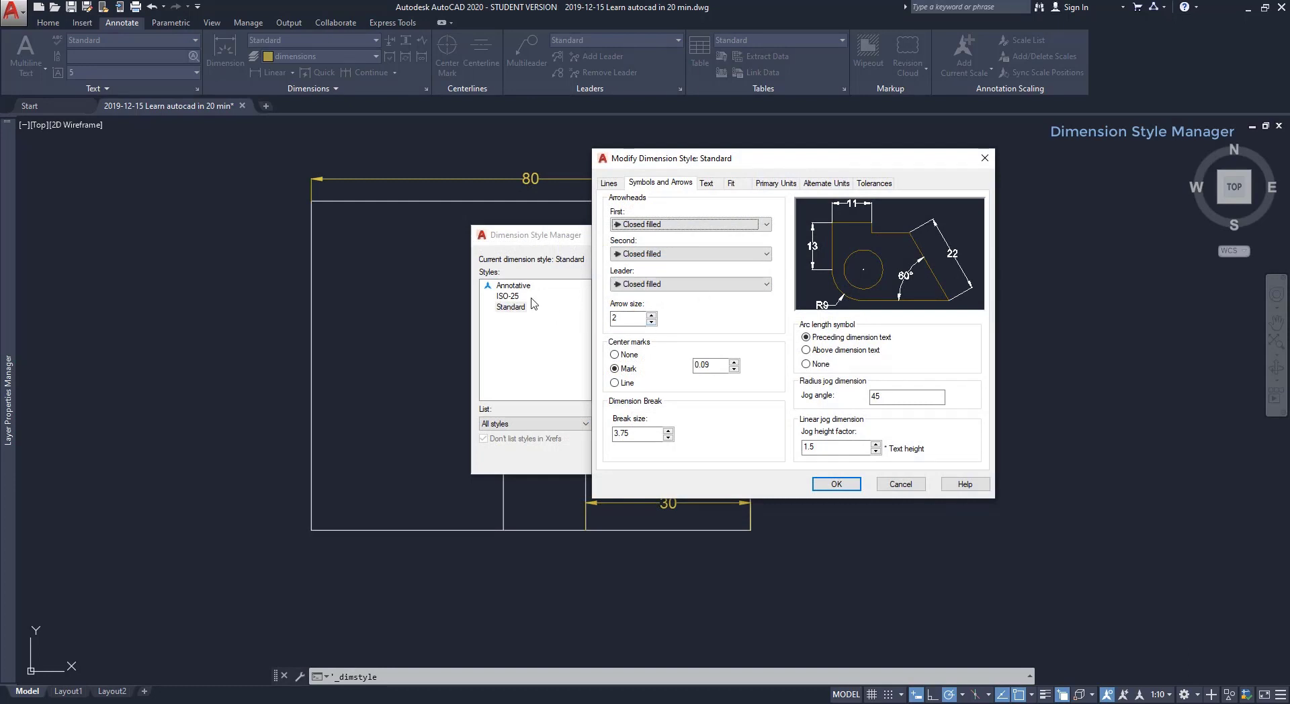
click(709, 183)
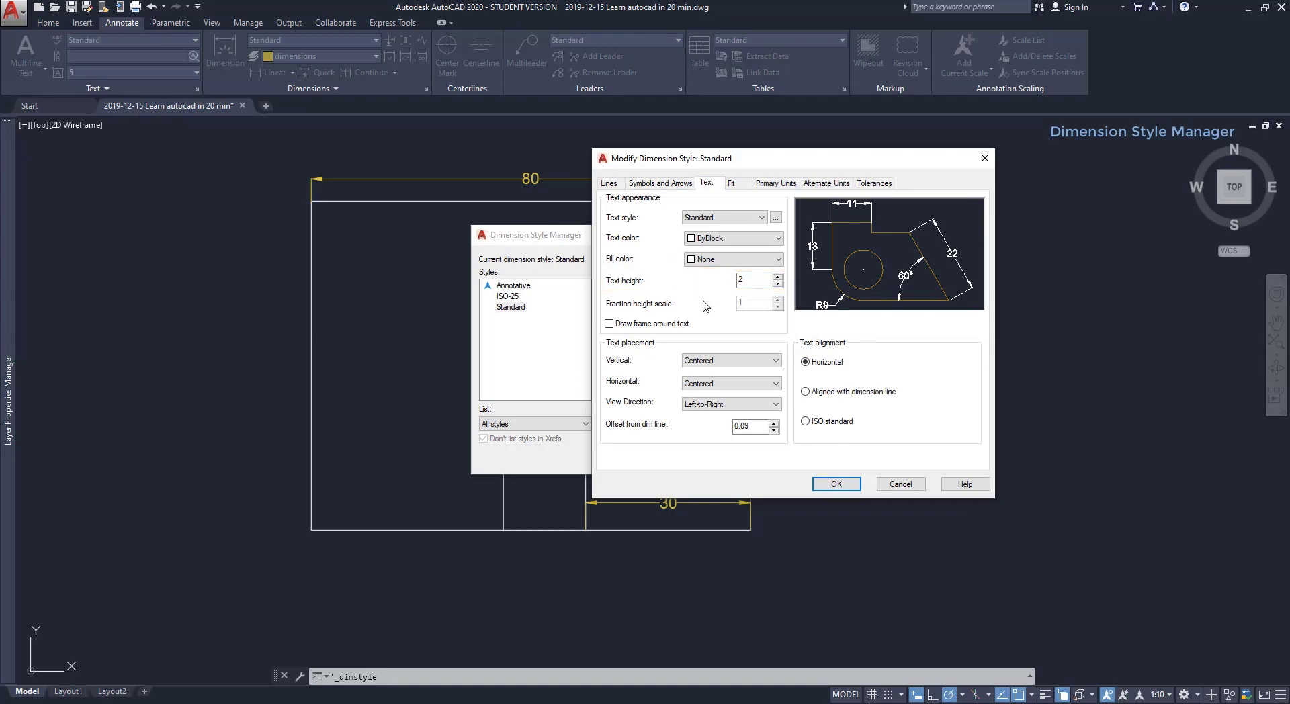
click(836, 483)
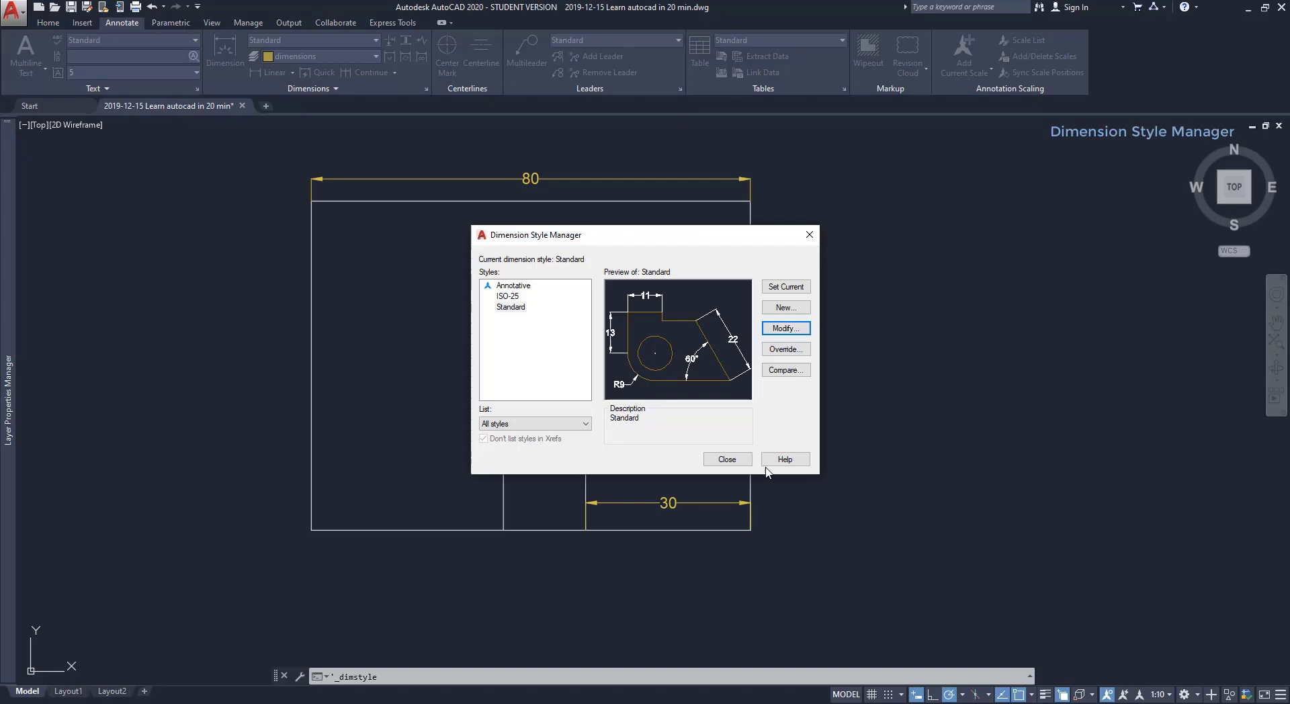
click(727, 459)
- Measure a 2-unit span beside the 80 dimension with DLI
scroll(505, 161, up, 4)
text(dli)
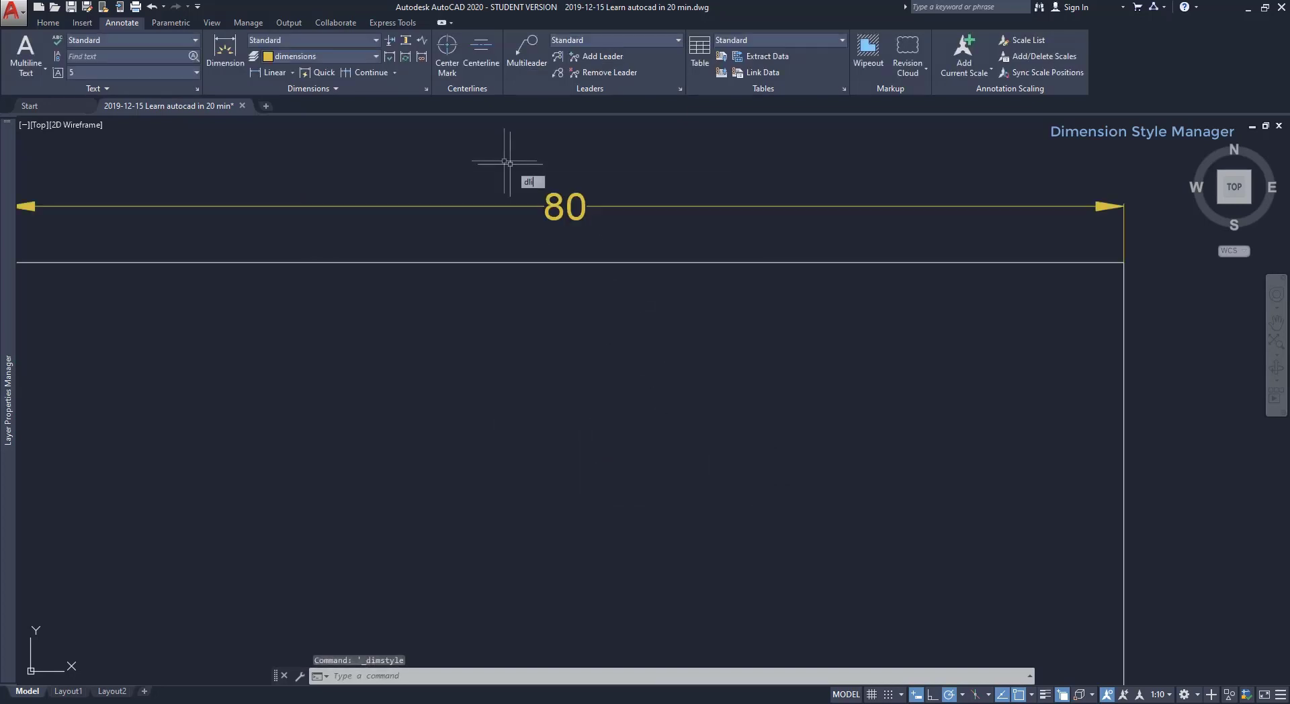
key(Return)
click(585, 219)
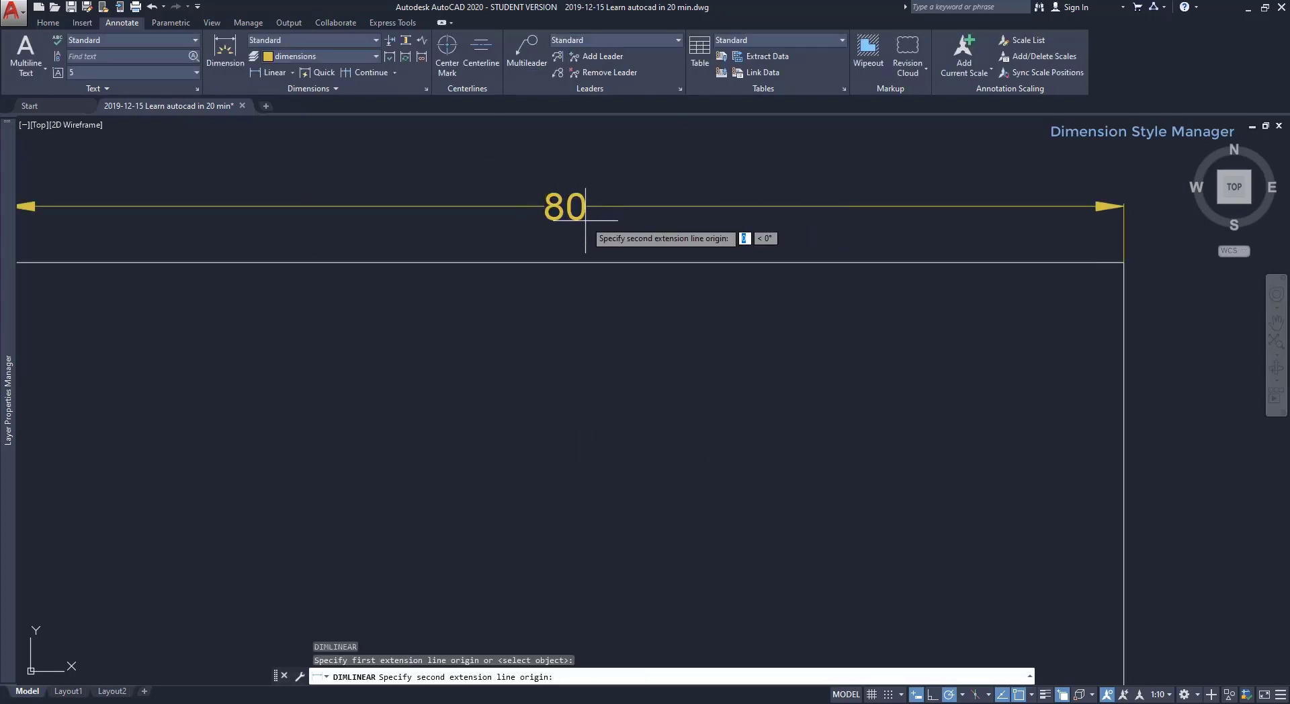
click(585, 192)
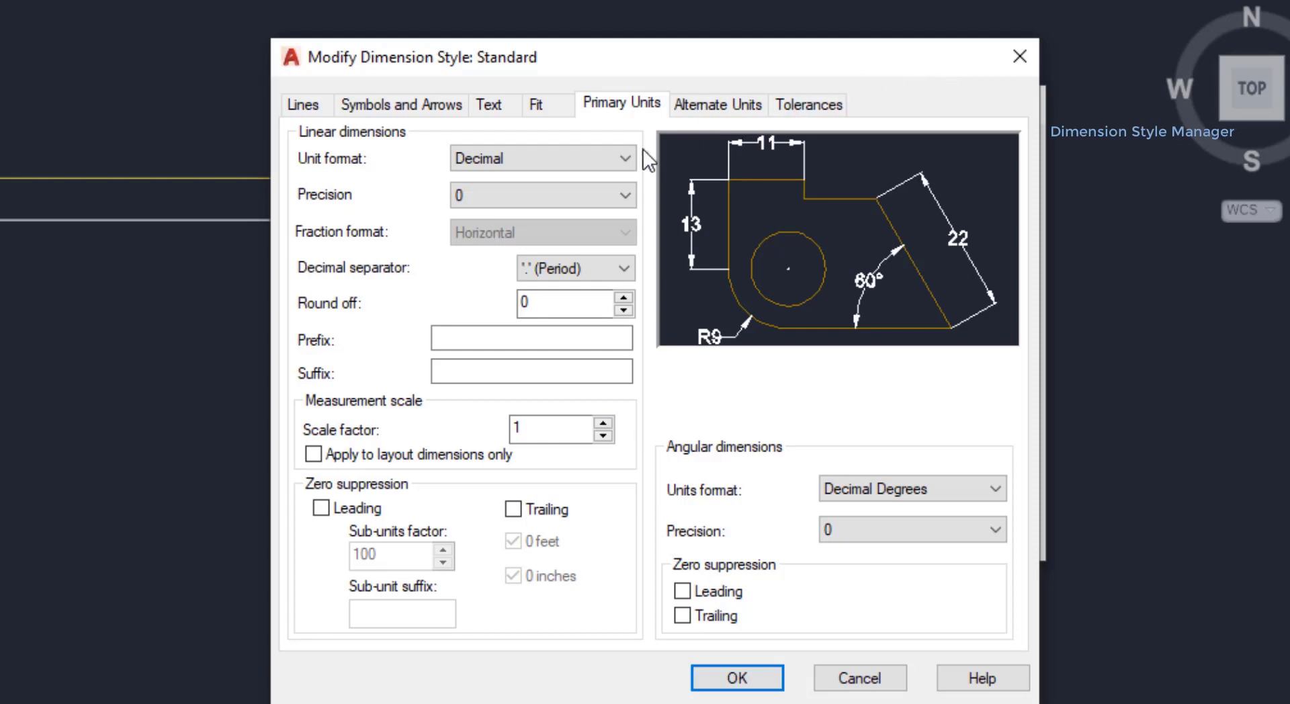
- Give the Standard style Decimal units, 0.00 precision and an 'm' suffix, and apply it
click(618, 157)
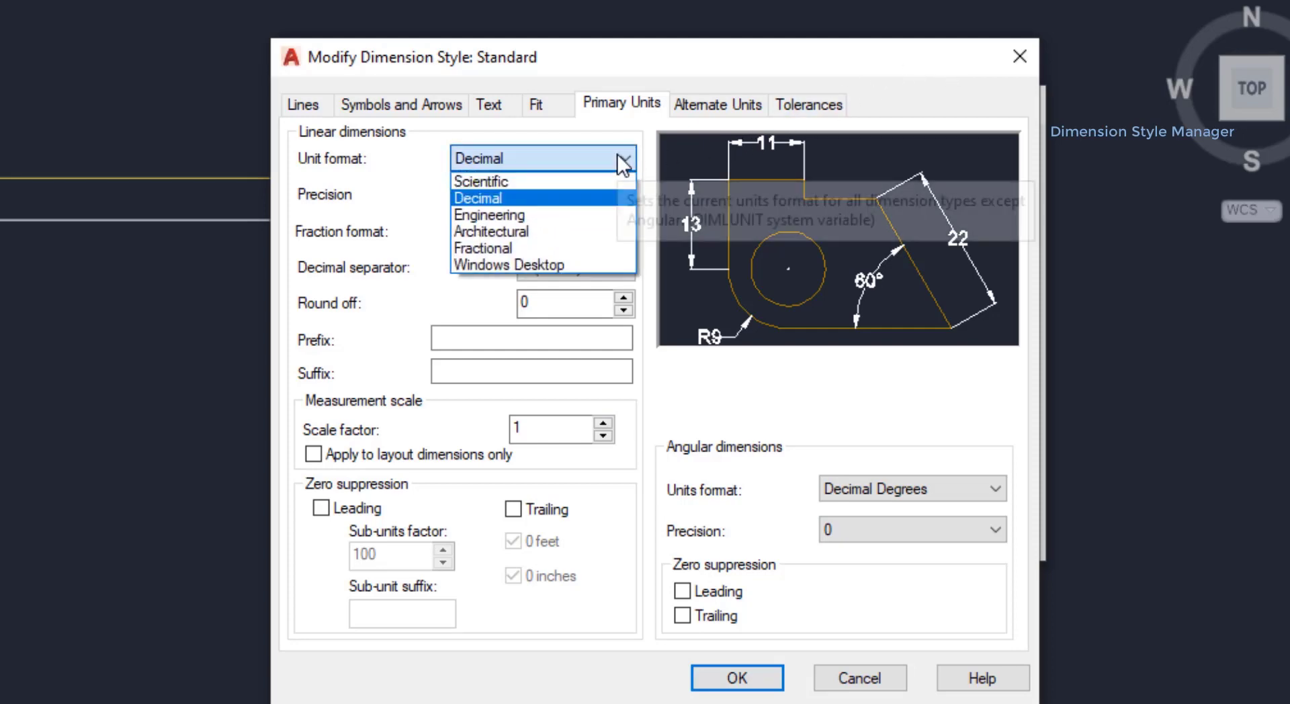
click(618, 158)
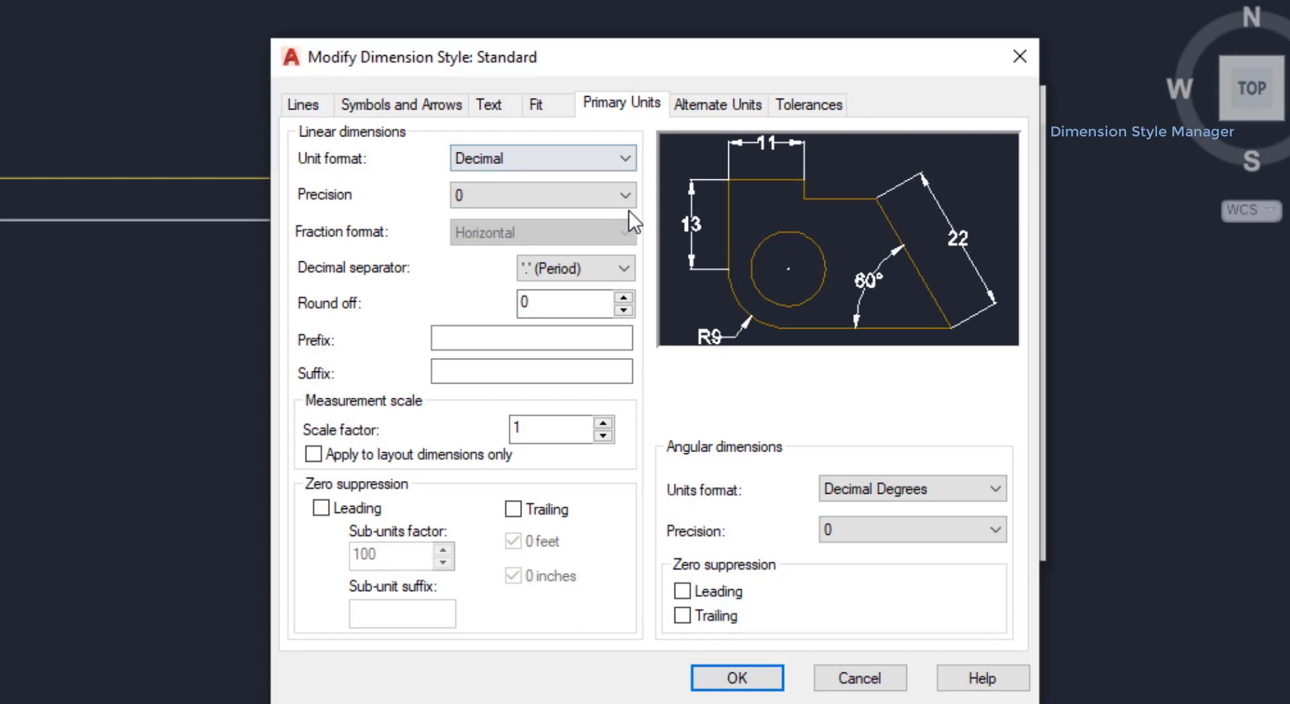
click(626, 202)
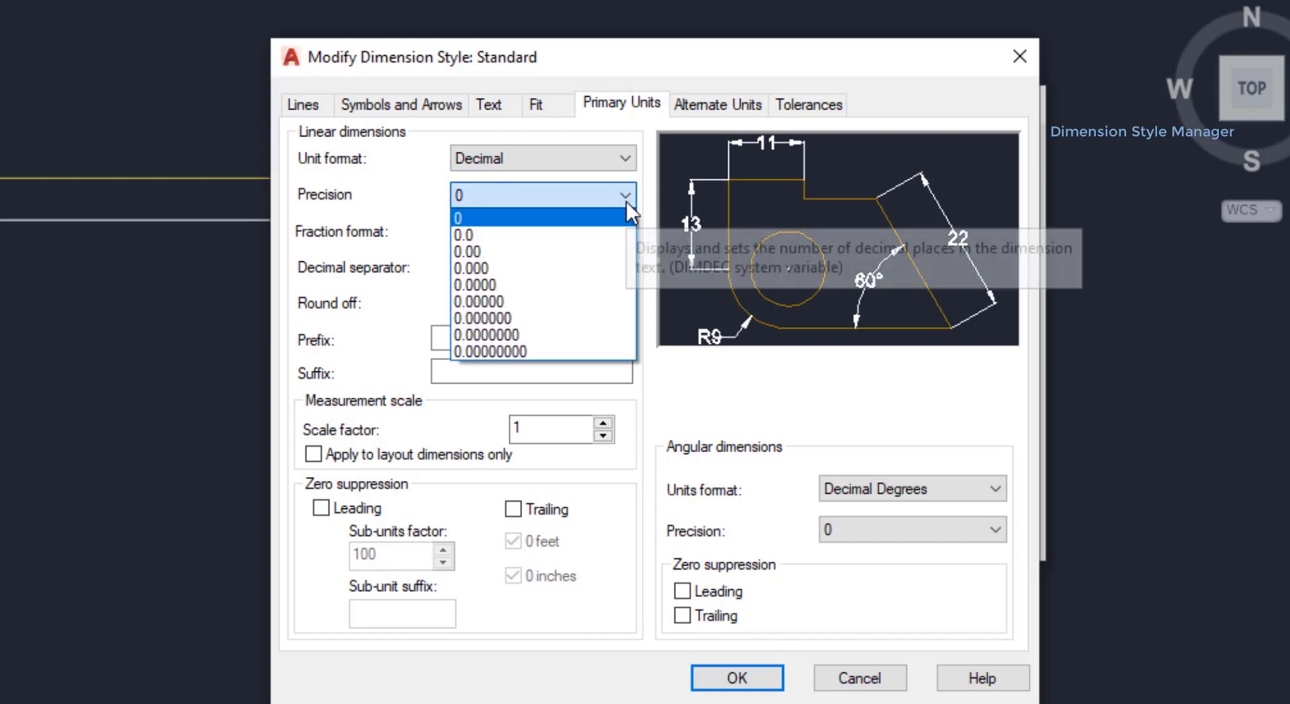
click(603, 249)
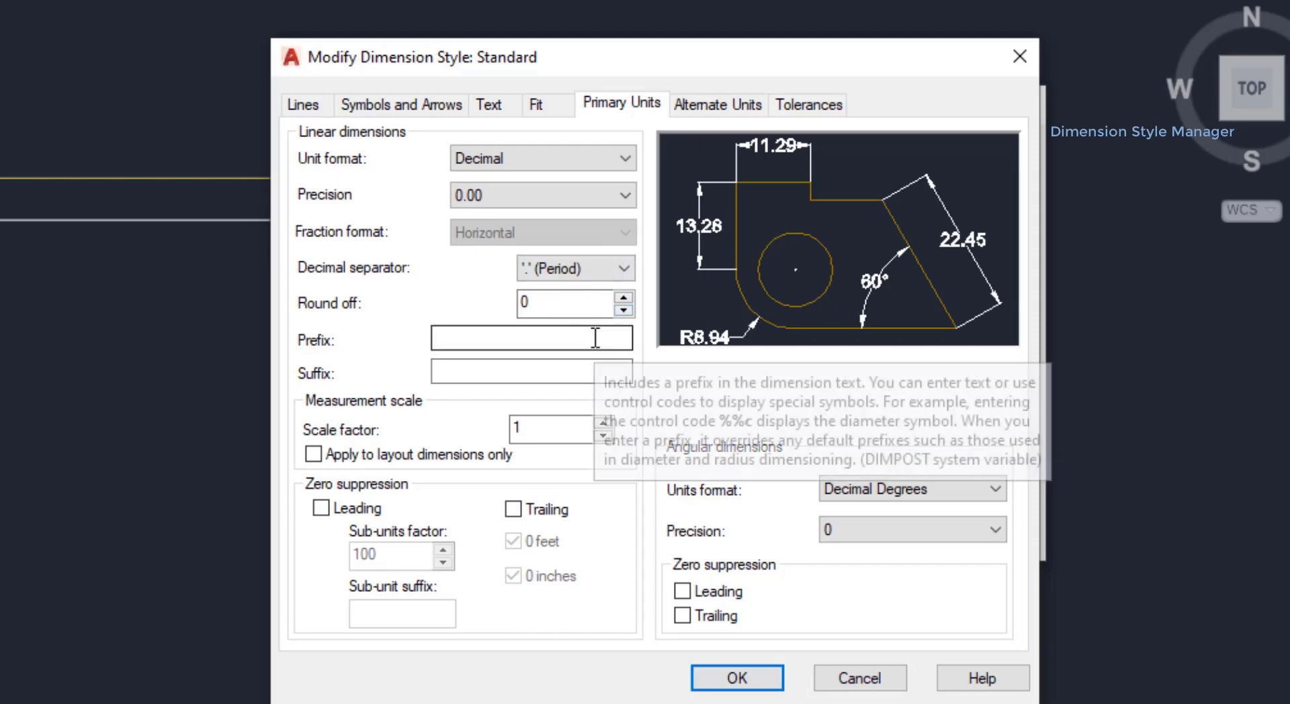
click(584, 371)
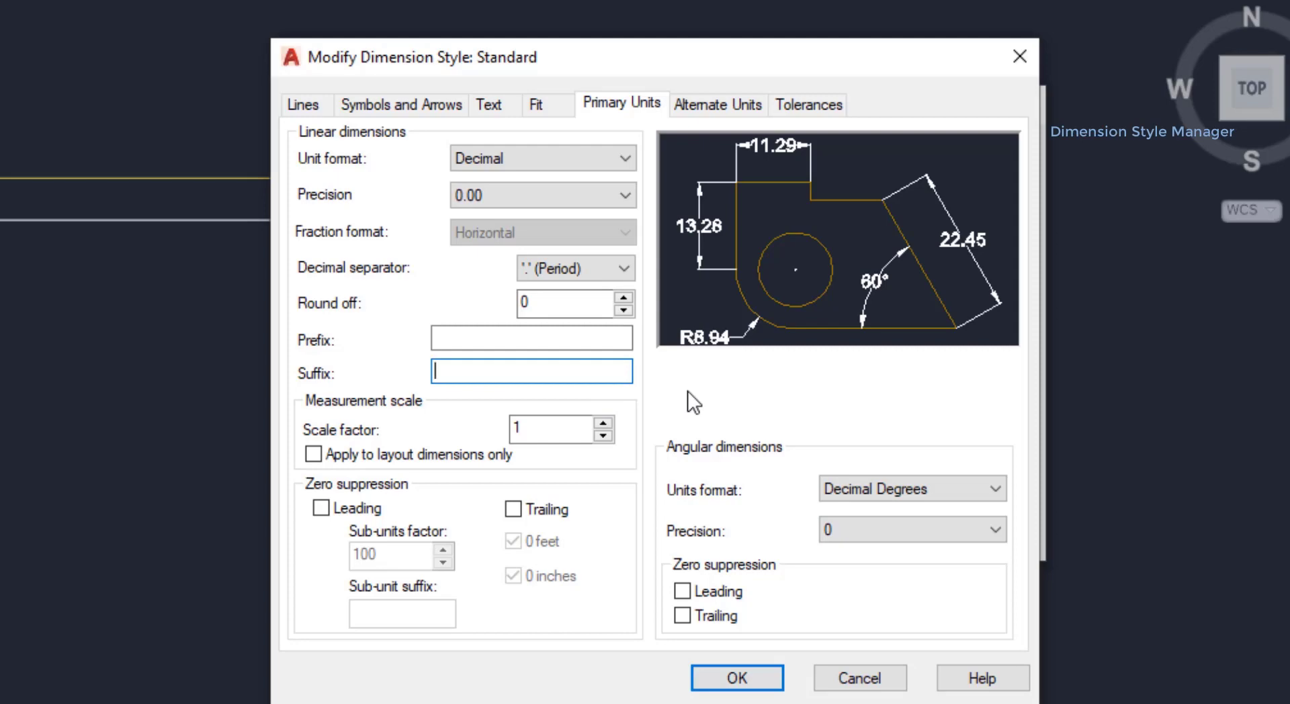
text(m)
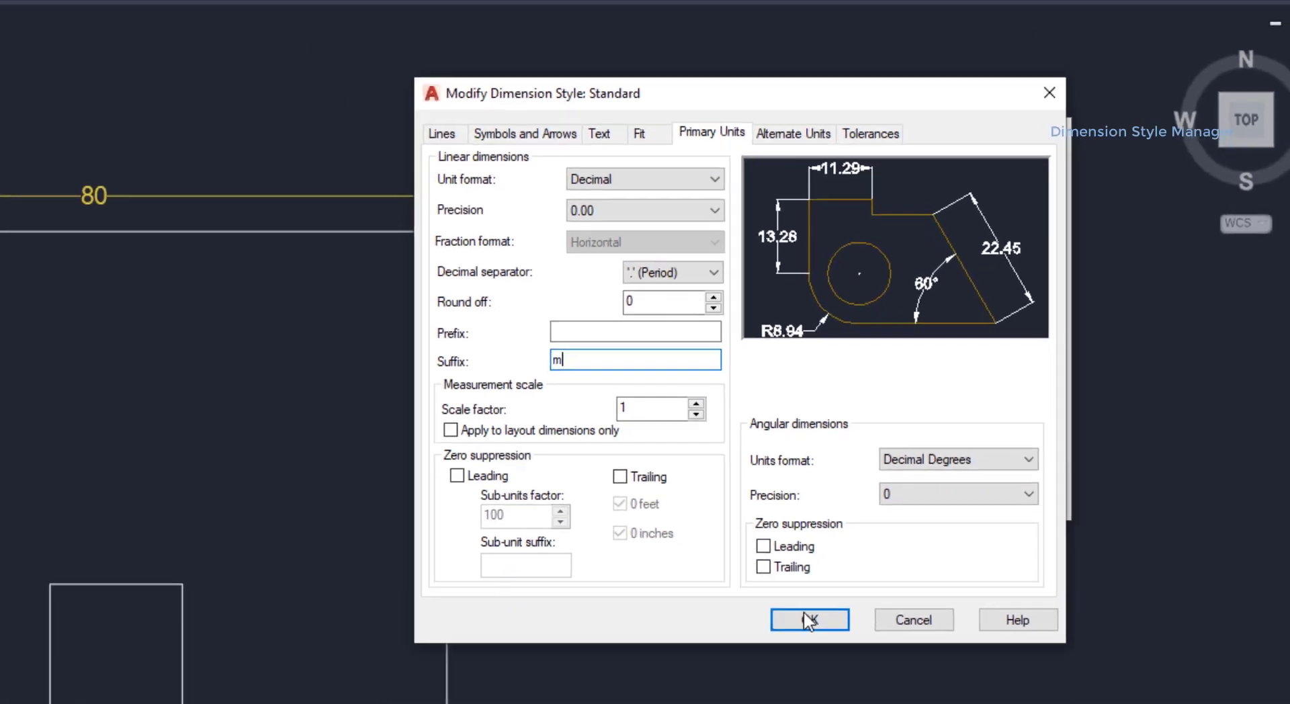
click(809, 620)
click(1030, 422)
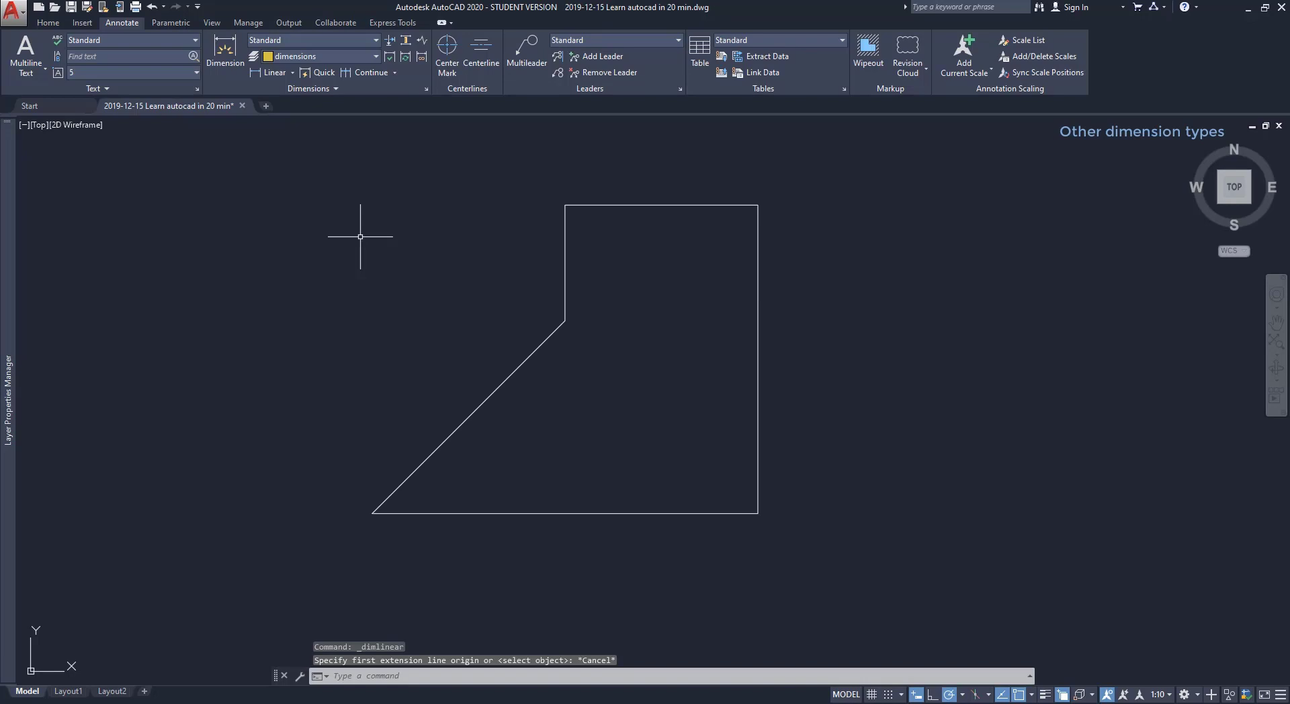
- Start a linear dimension from the shape's bottom-left corner to the diagonal's upper end
click(273, 75)
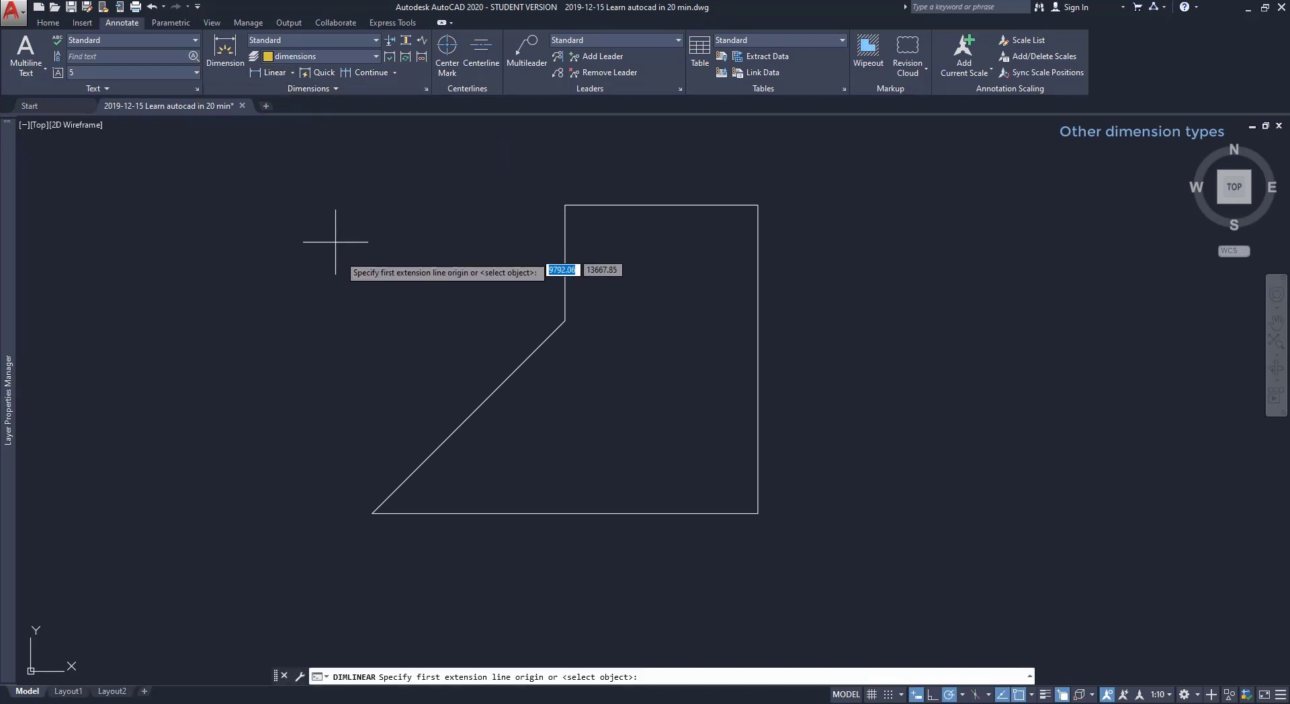
click(375, 507)
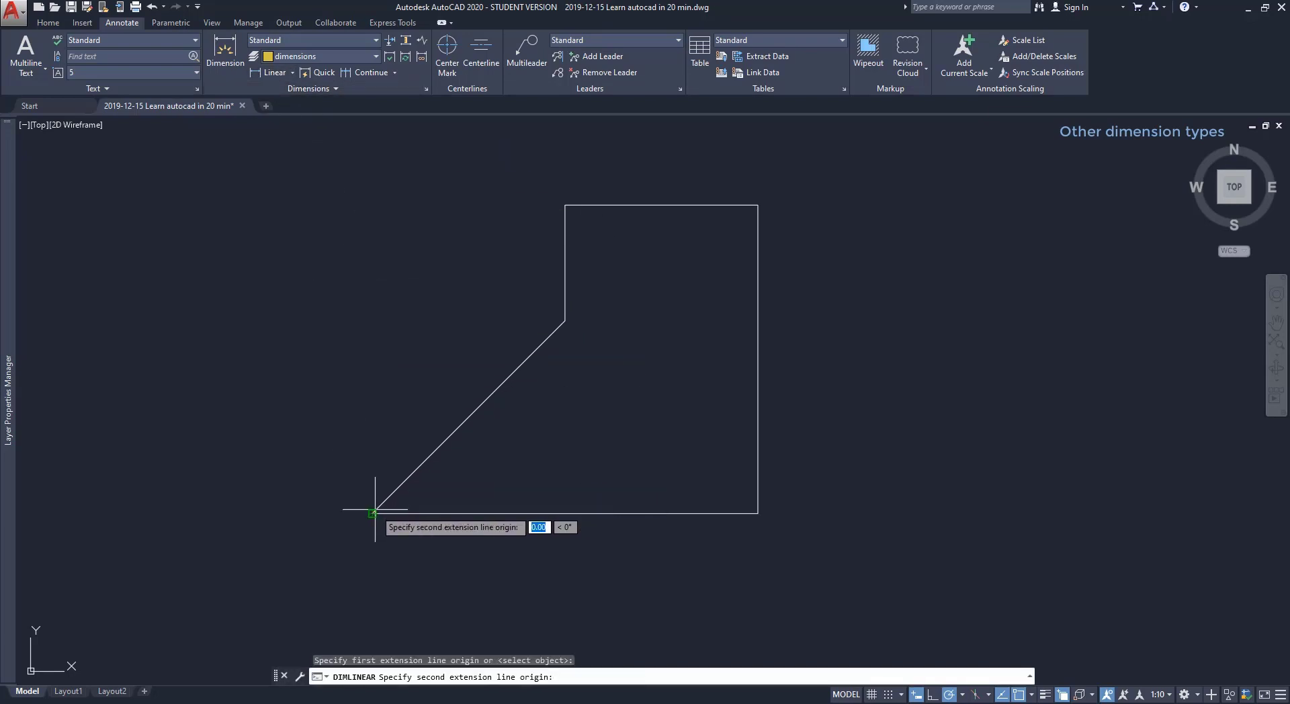
click(565, 321)
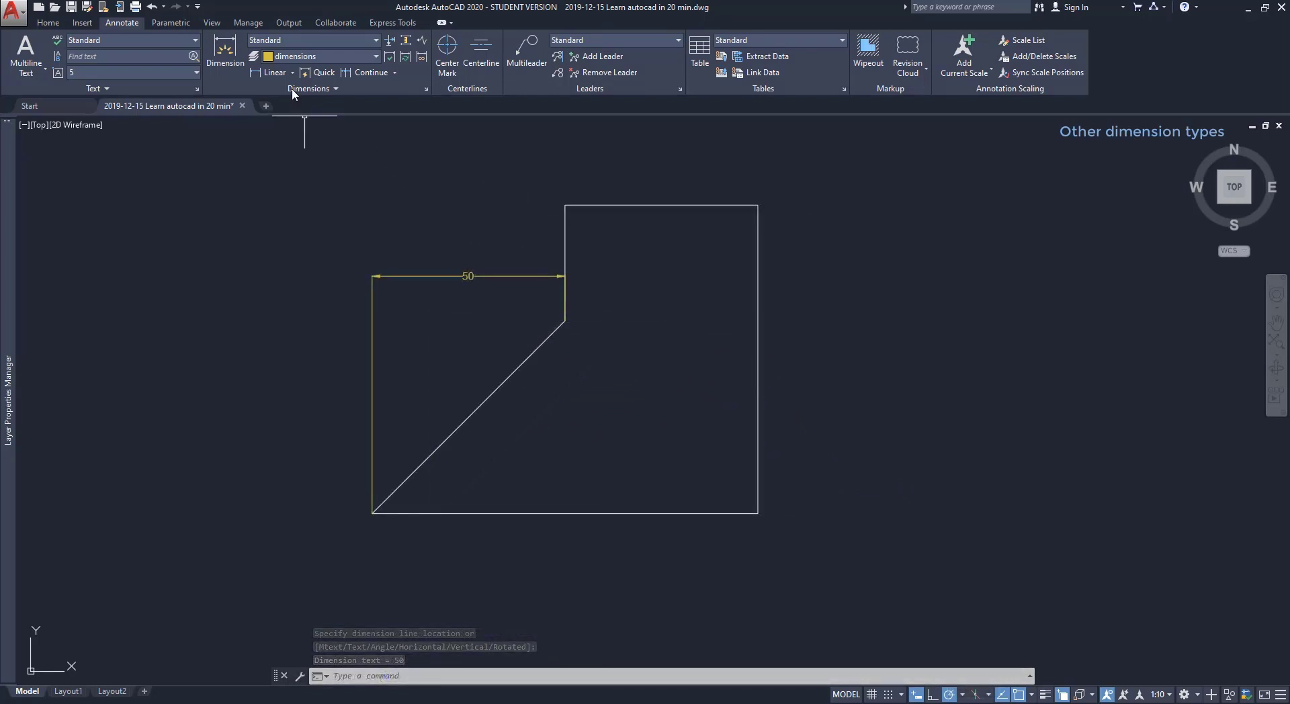
- Add an aligned 71 dimension parallel to the shape's diagonal edge
click(293, 72)
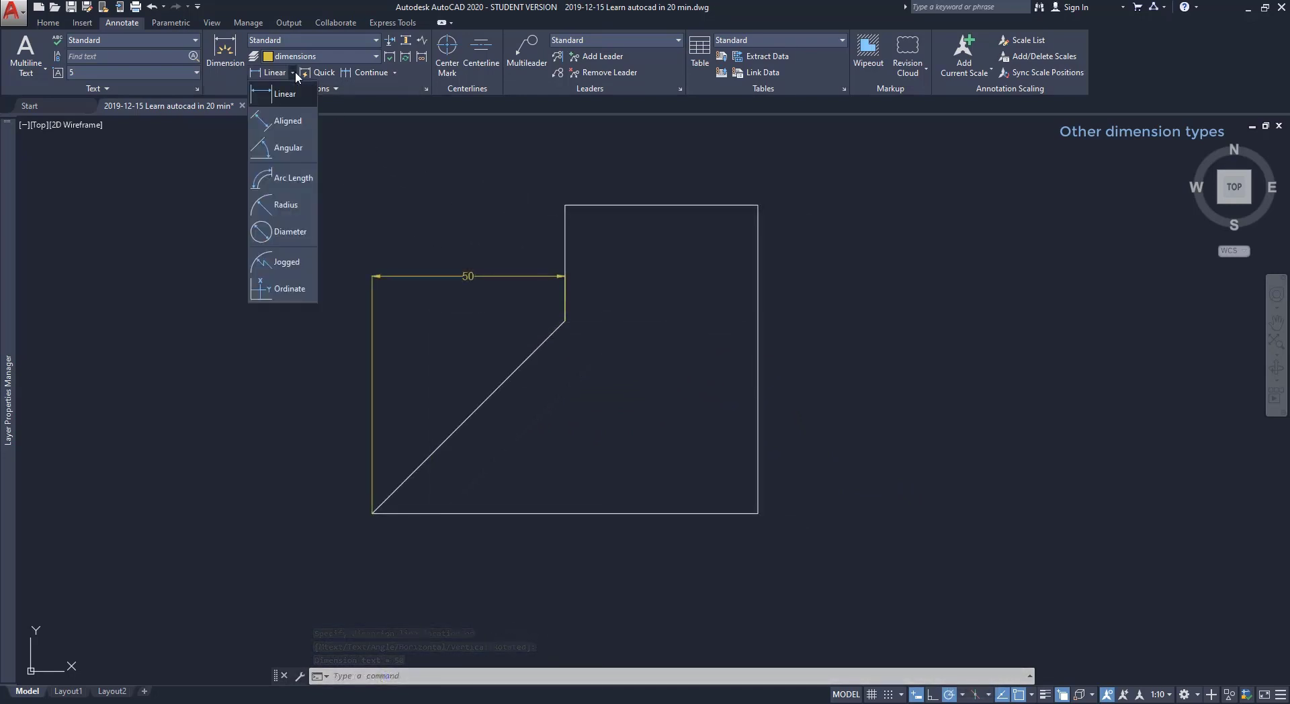
click(287, 121)
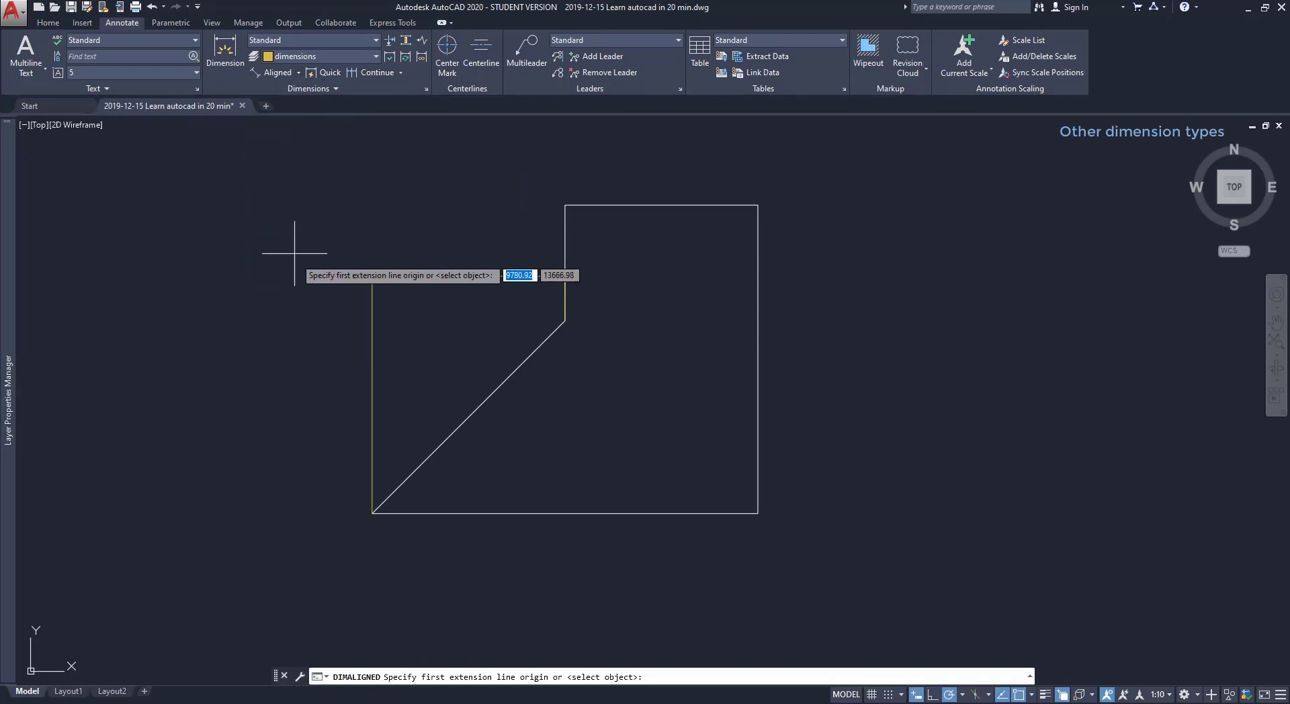
click(372, 513)
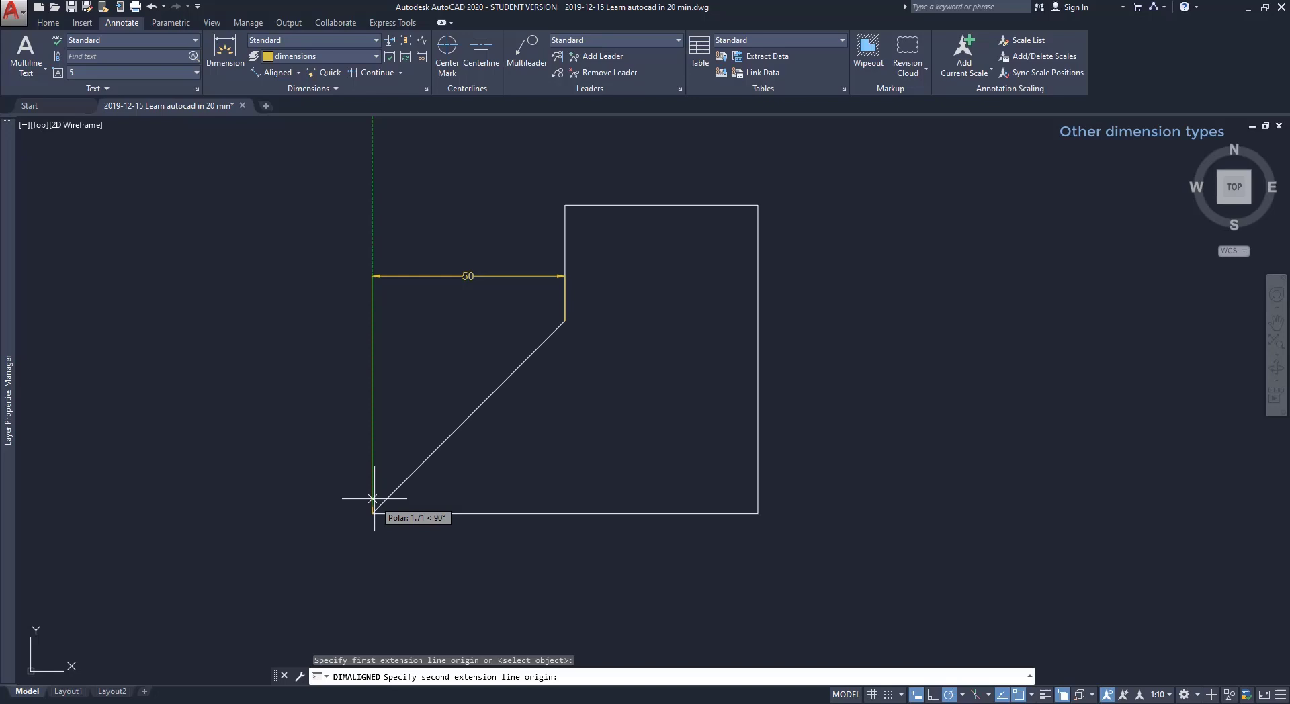
click(564, 320)
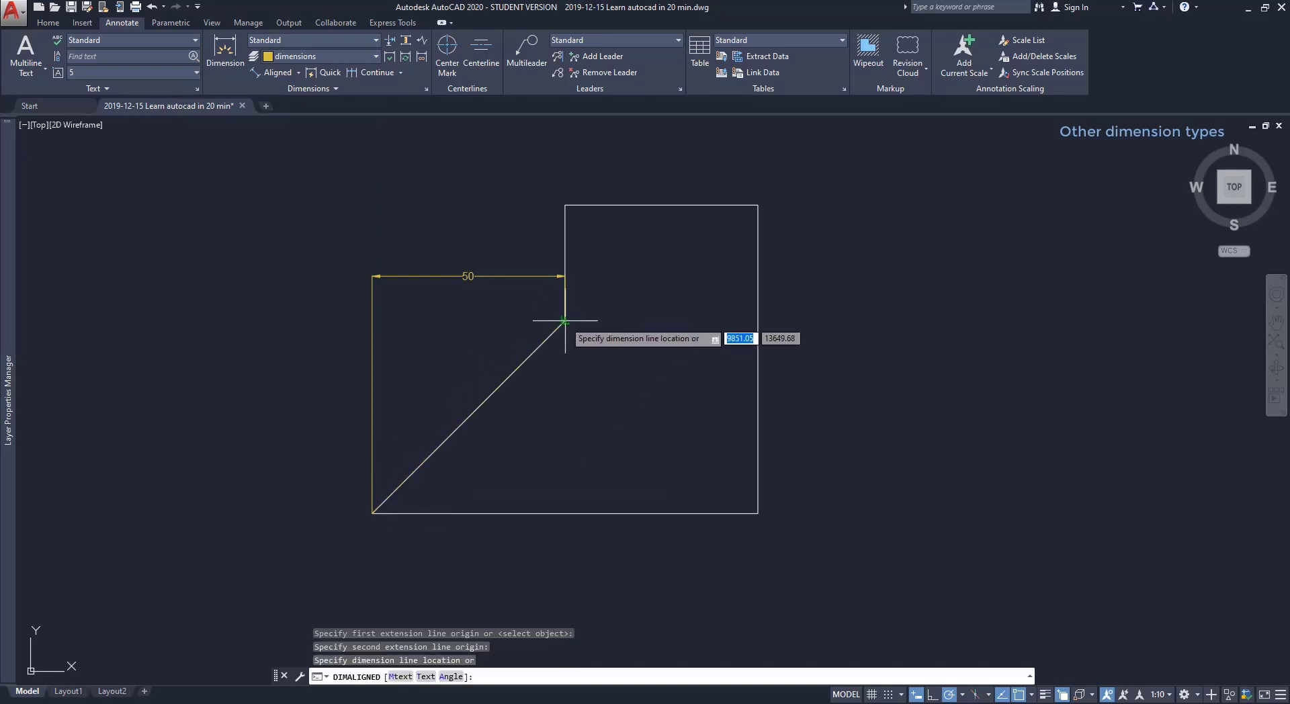
click(520, 322)
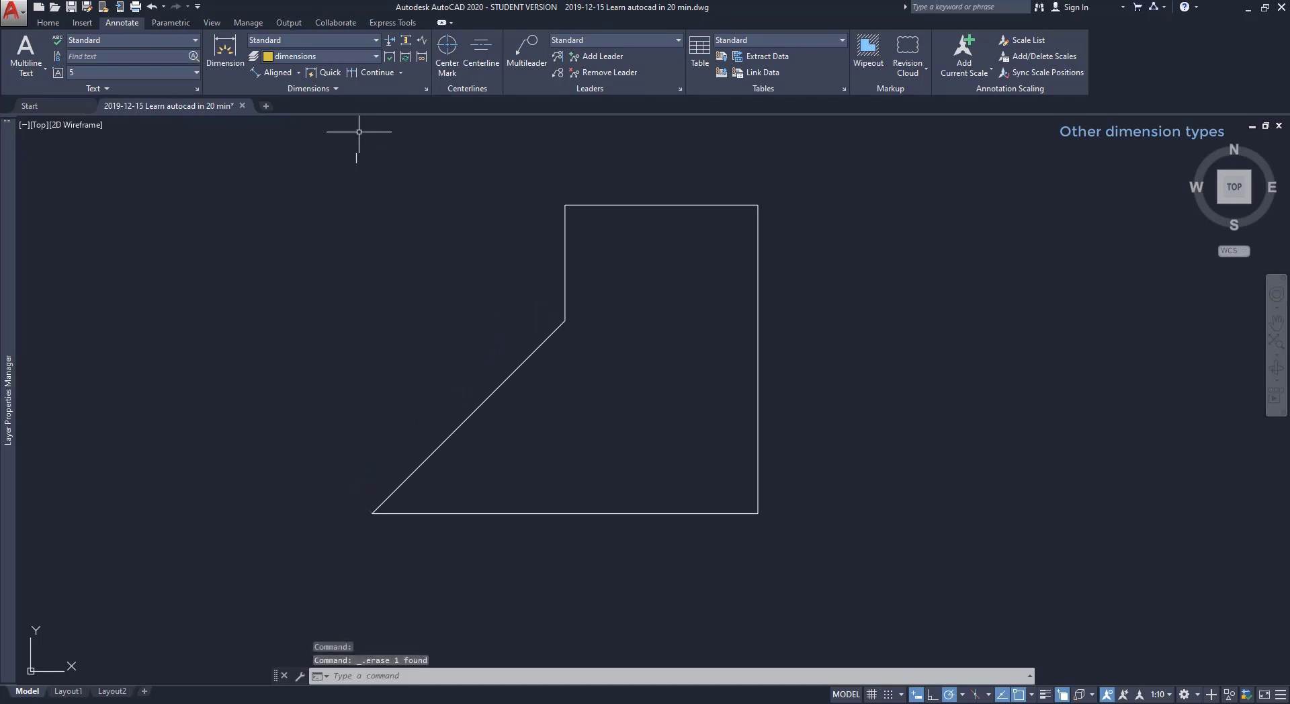
- Place a 45° angular dimension between the diagonal and bottom edges near their corner
click(298, 72)
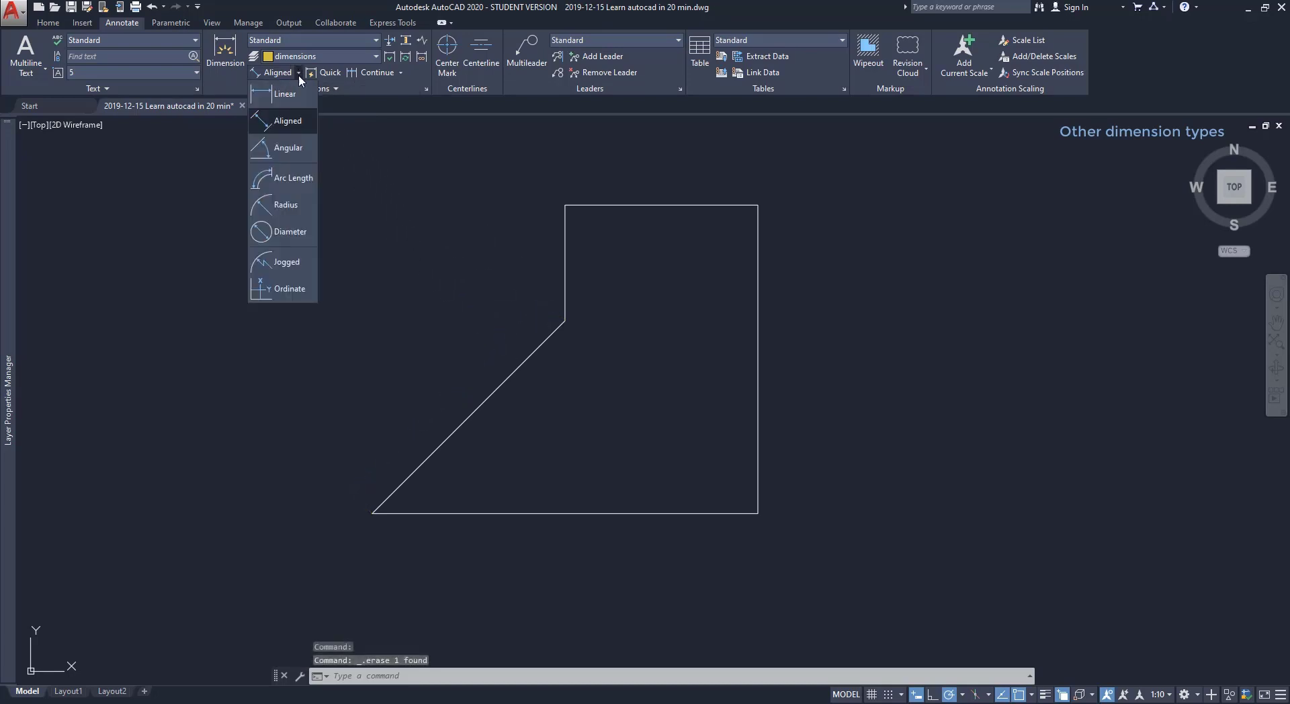
click(300, 147)
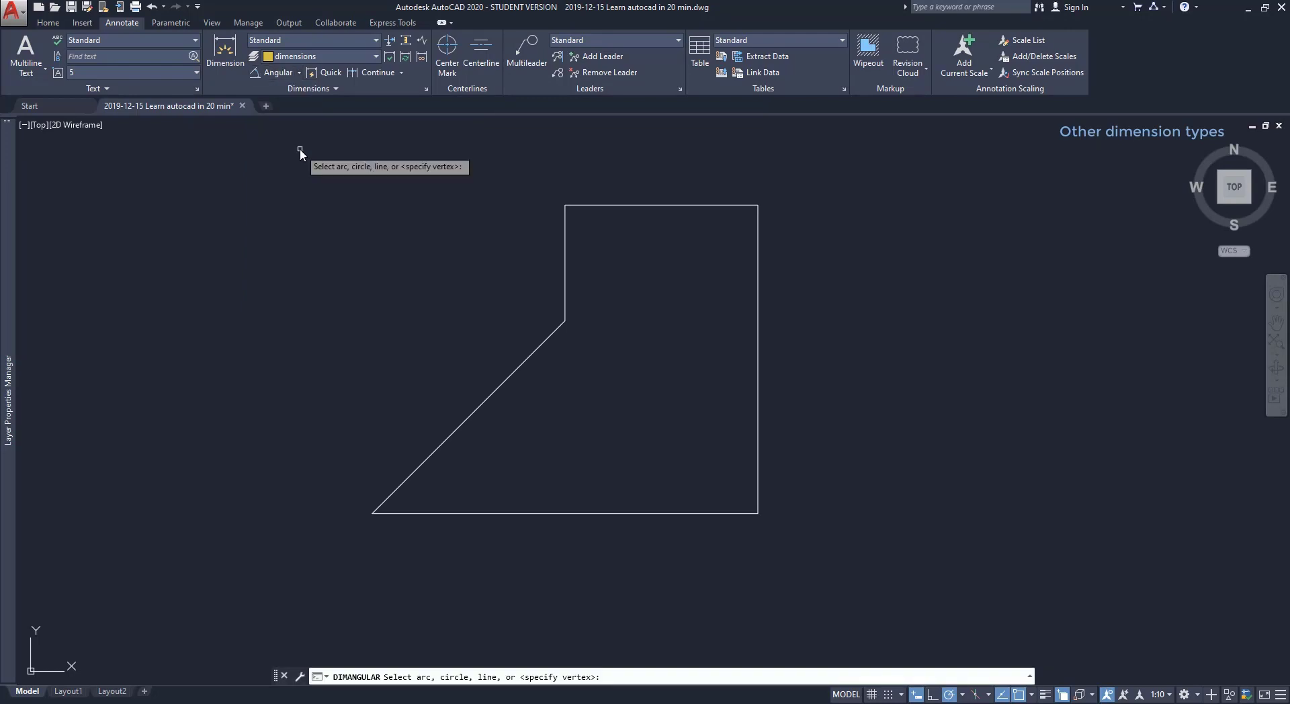
click(470, 412)
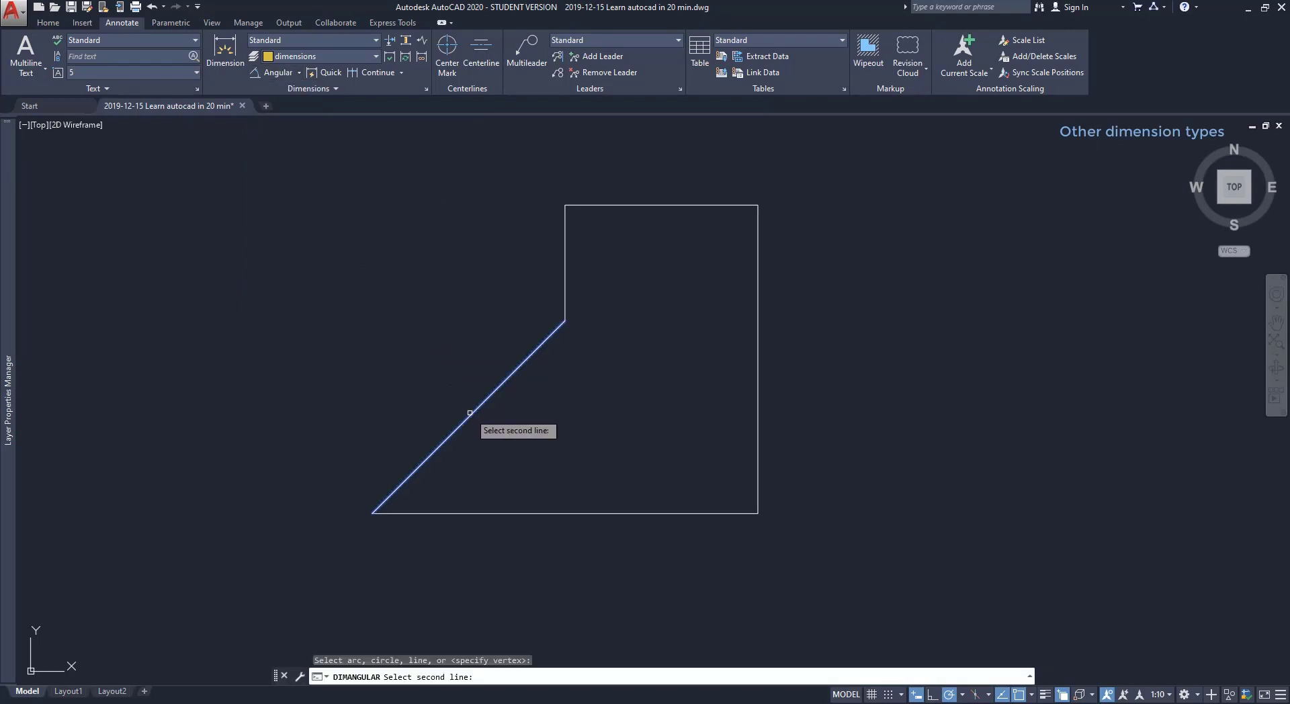
click(488, 514)
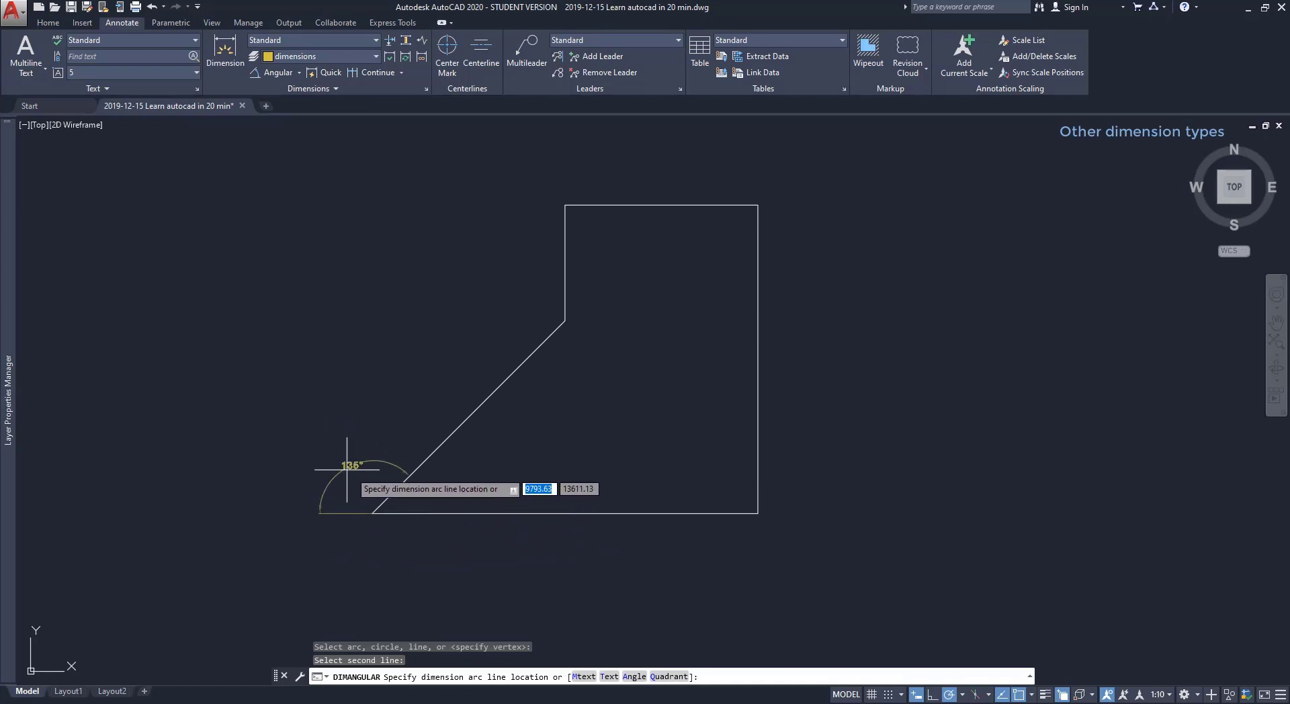
click(419, 494)
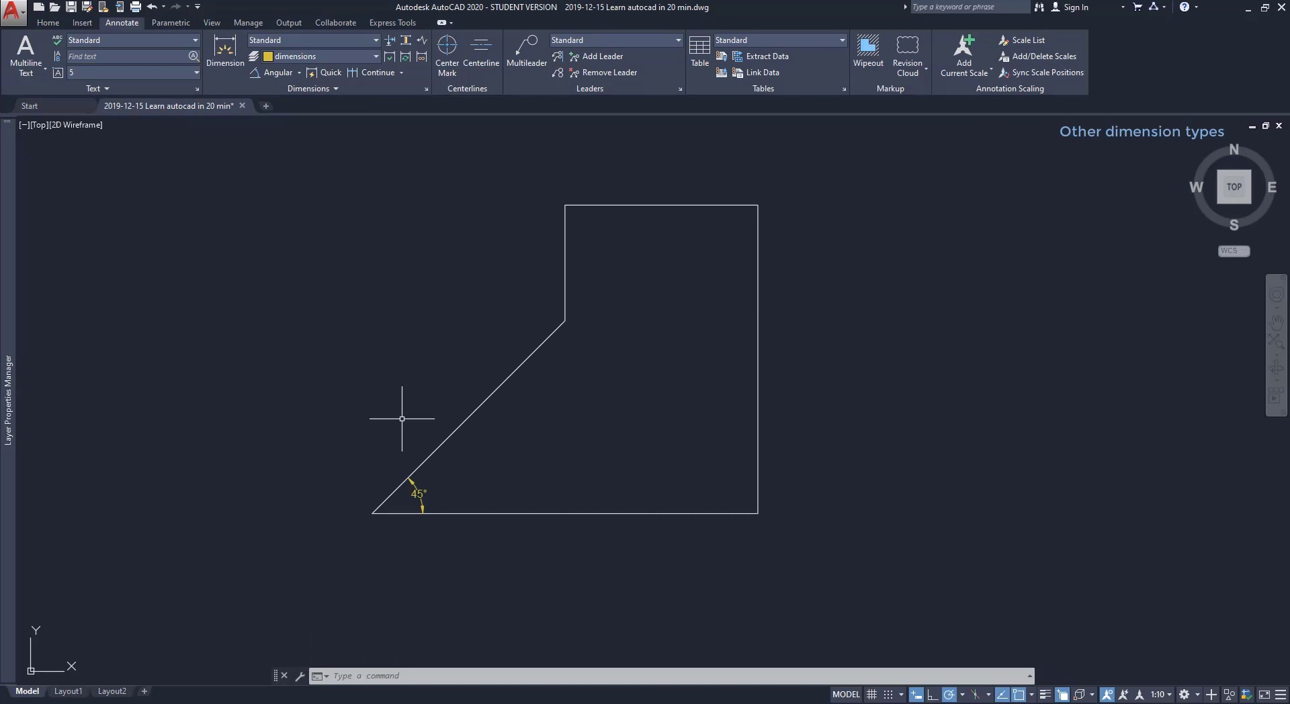
text(C)
- Draw a circle to the left of the slanted outline
key(Return)
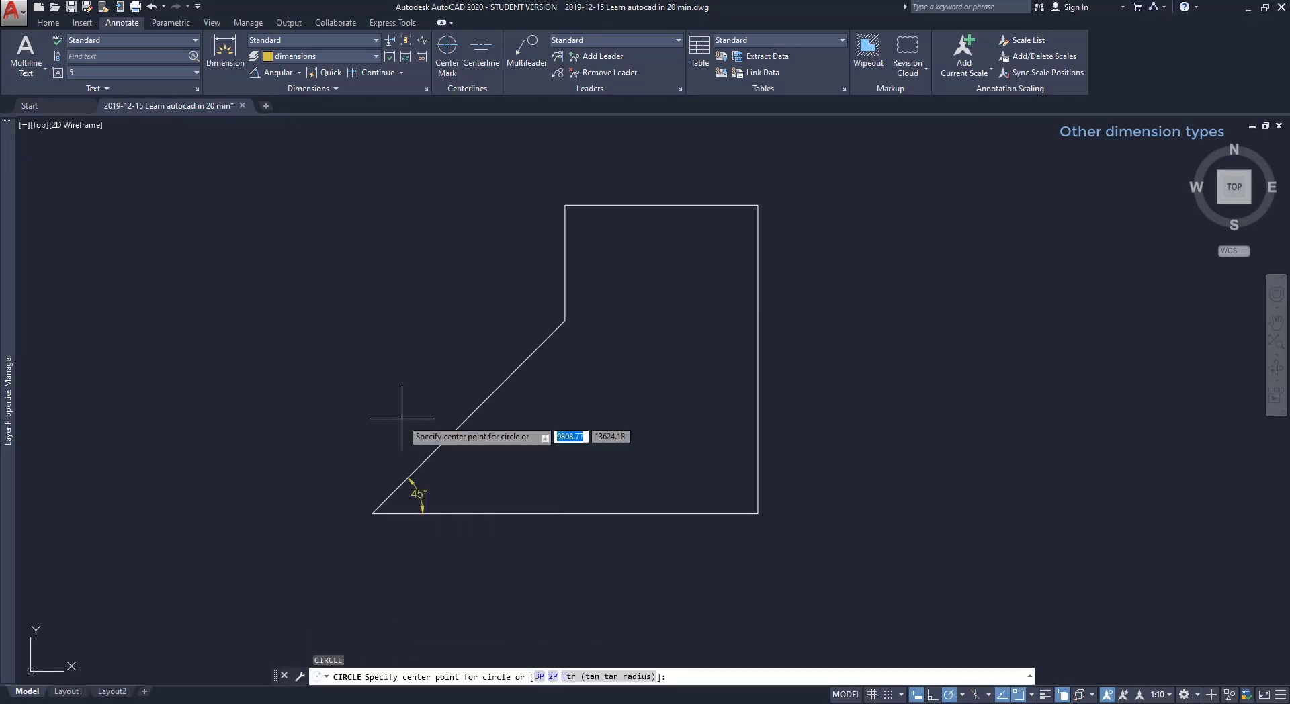
click(257, 352)
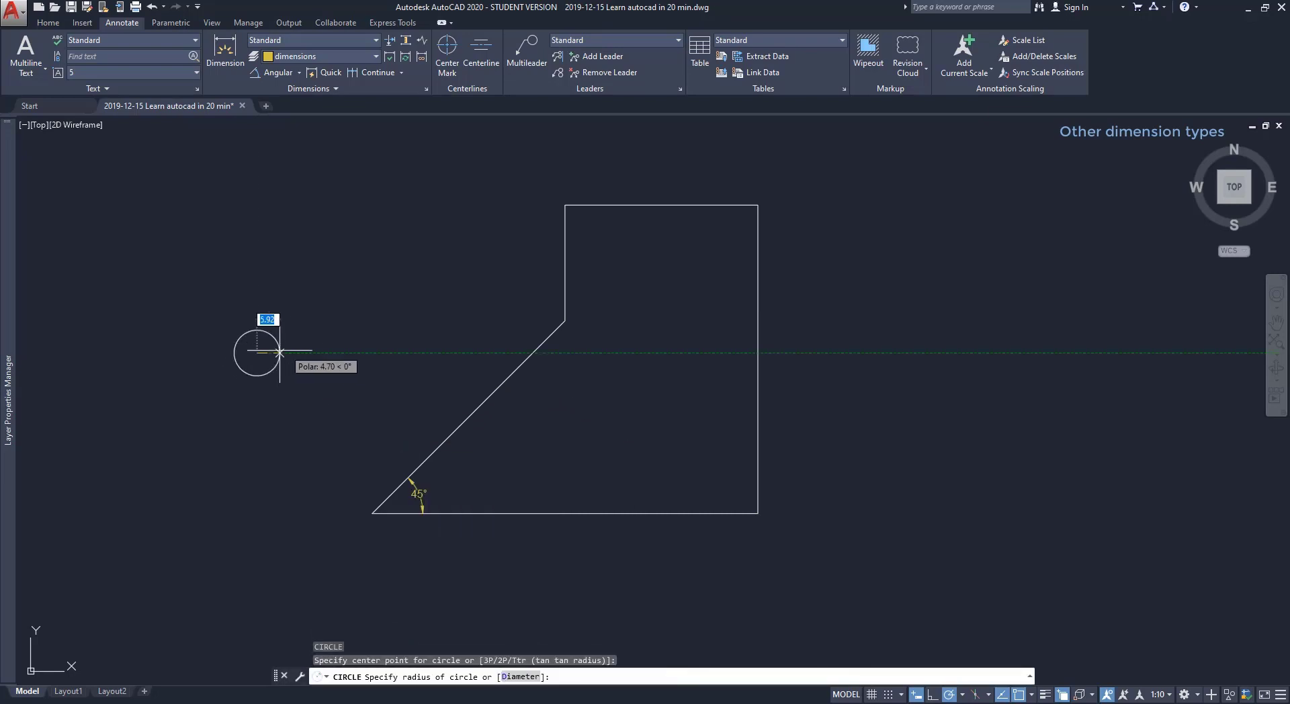
click(304, 351)
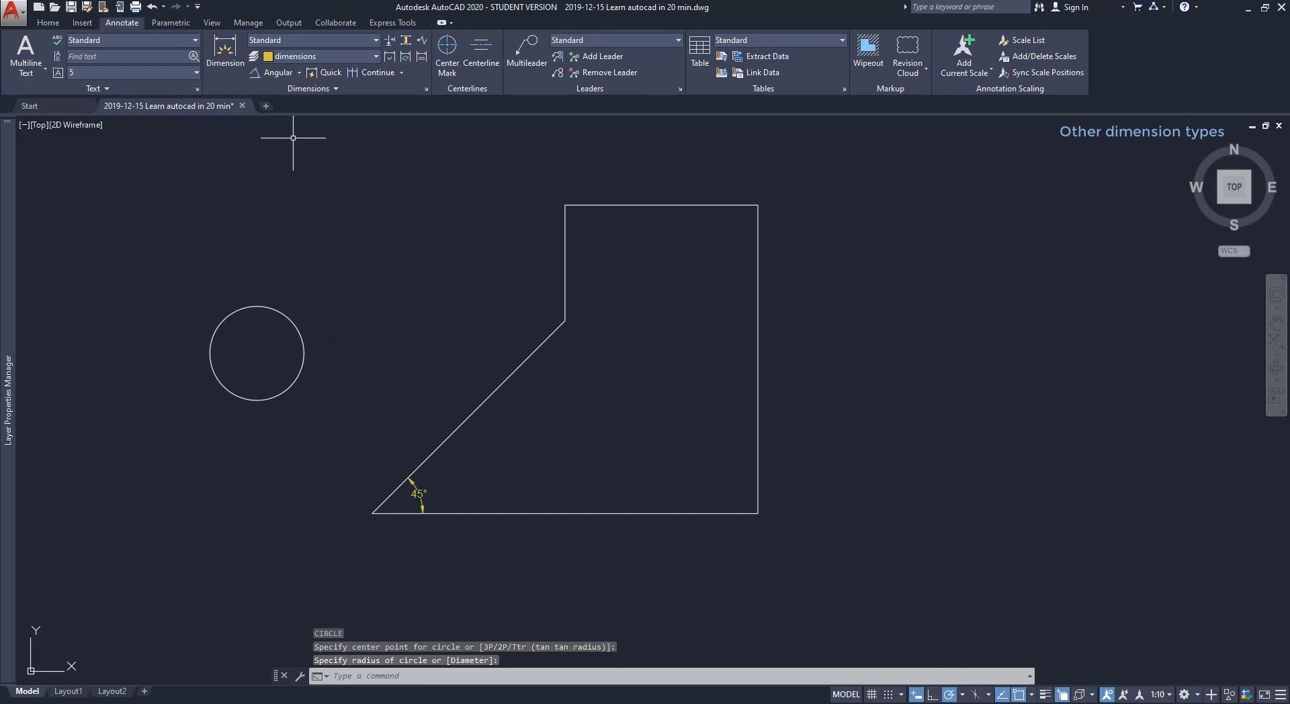
- Label the circle with an R12 radius dimension
click(299, 73)
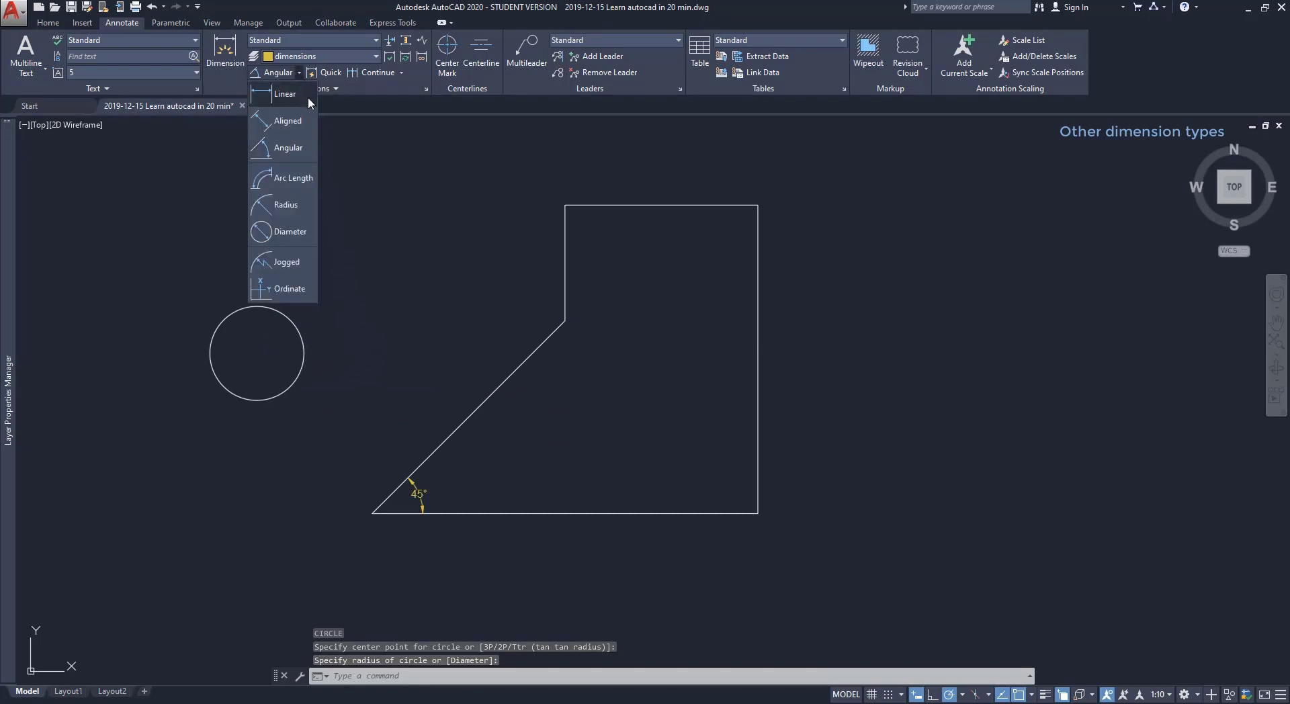
click(285, 204)
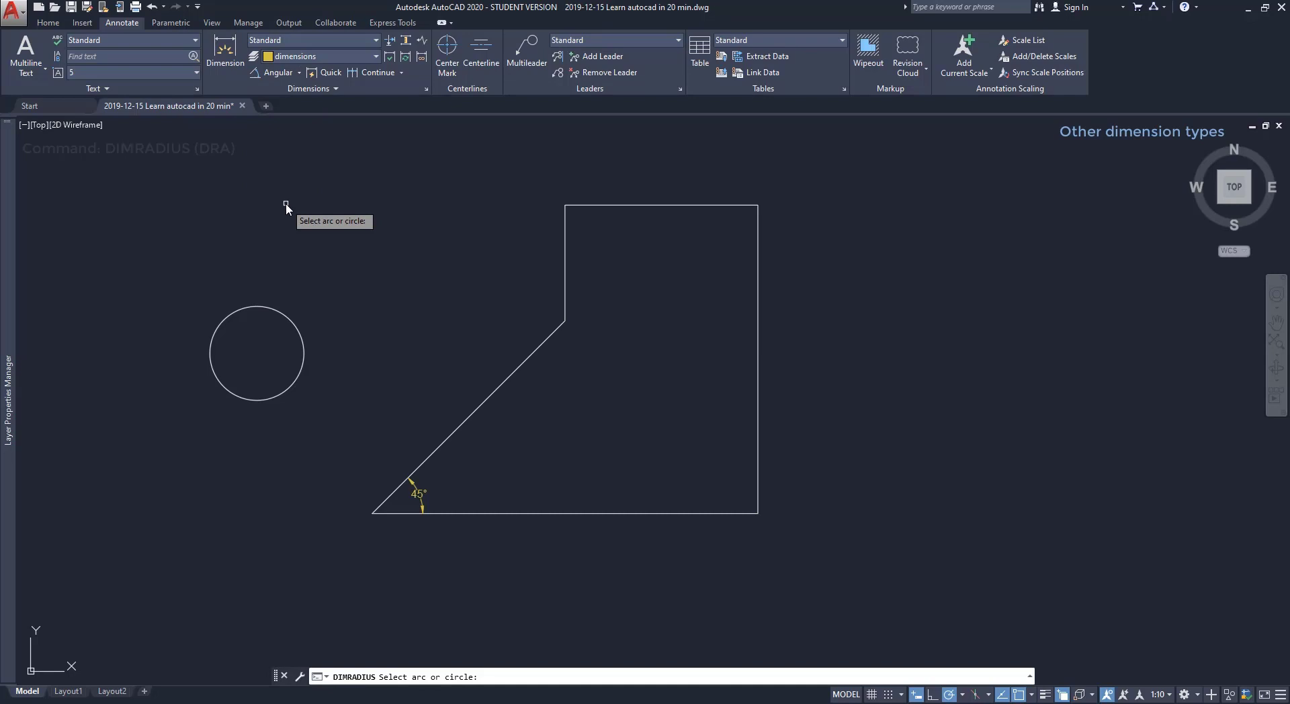
click(290, 322)
click(290, 322)
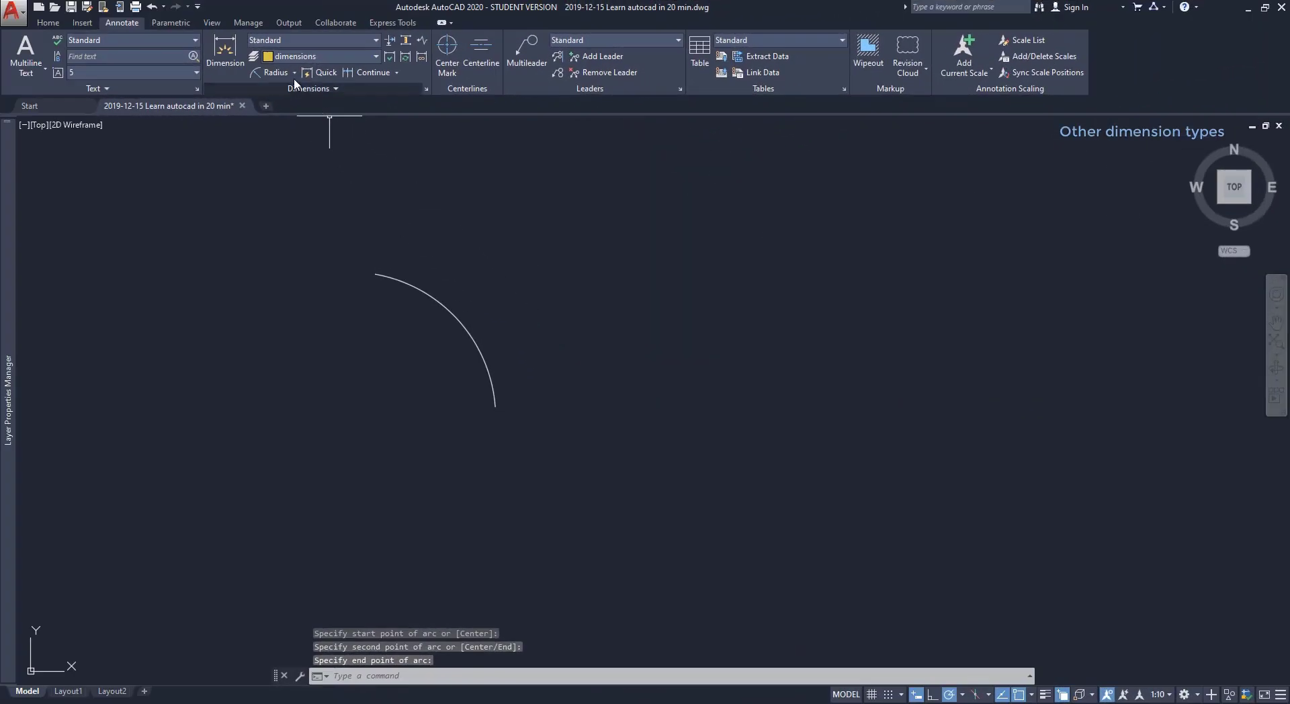
- Place a 50 arc-length dimension beside the arc
click(293, 73)
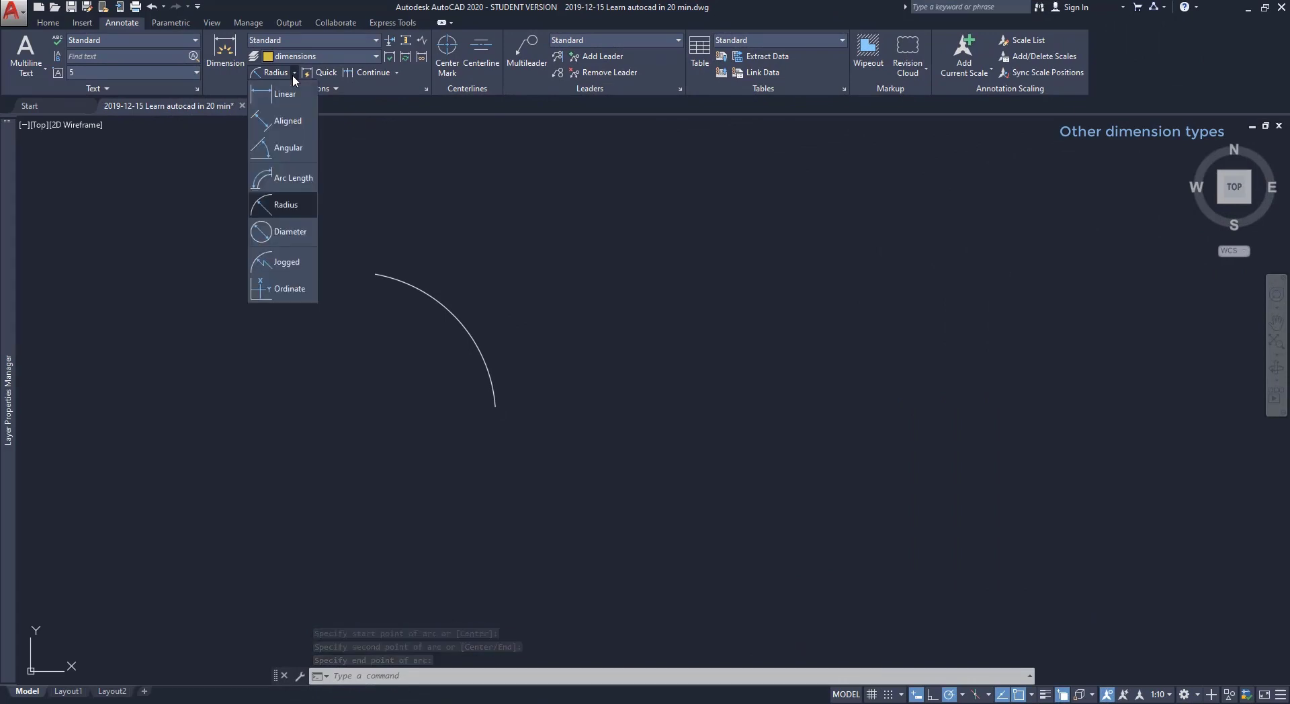
click(309, 186)
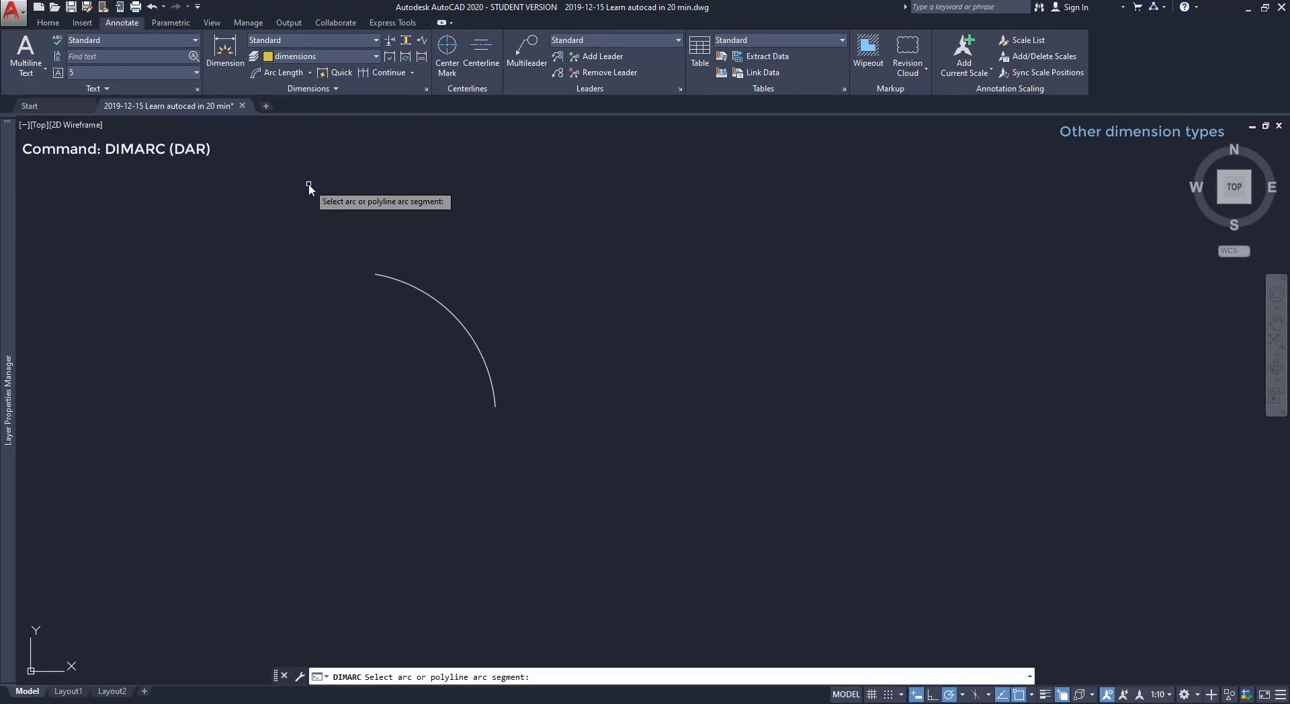
click(402, 282)
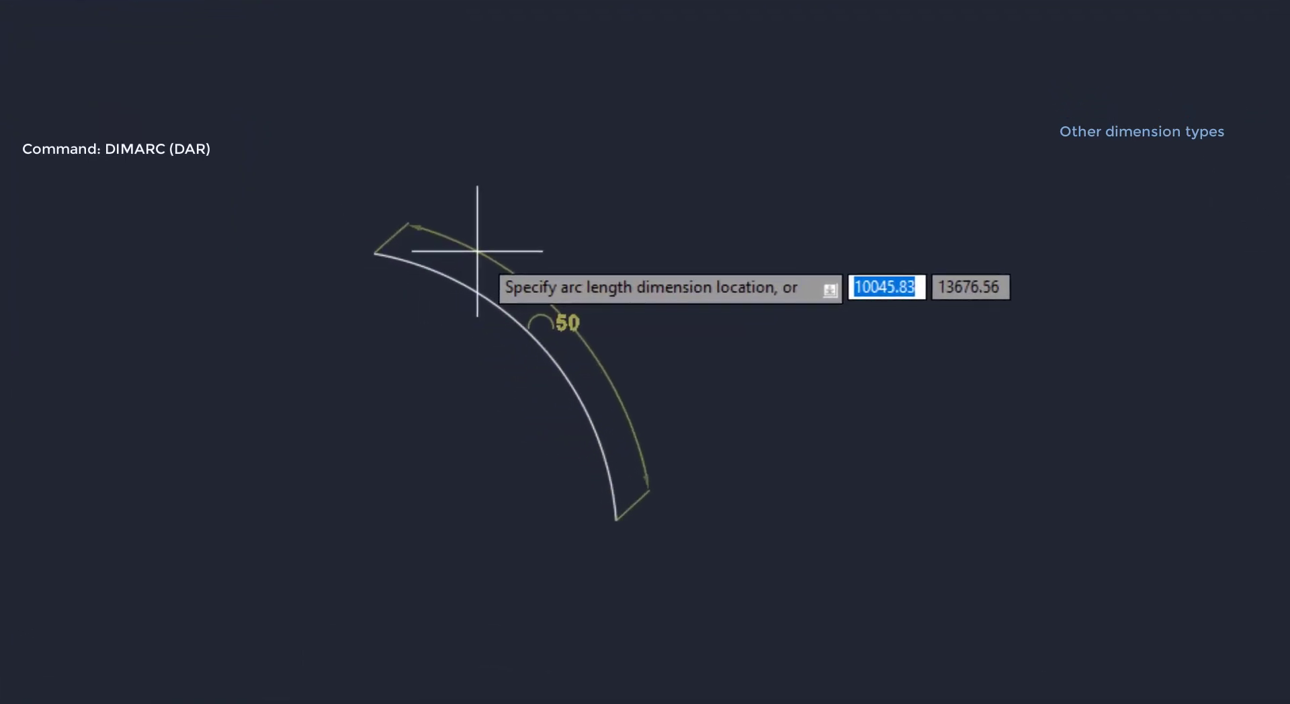
click(488, 243)
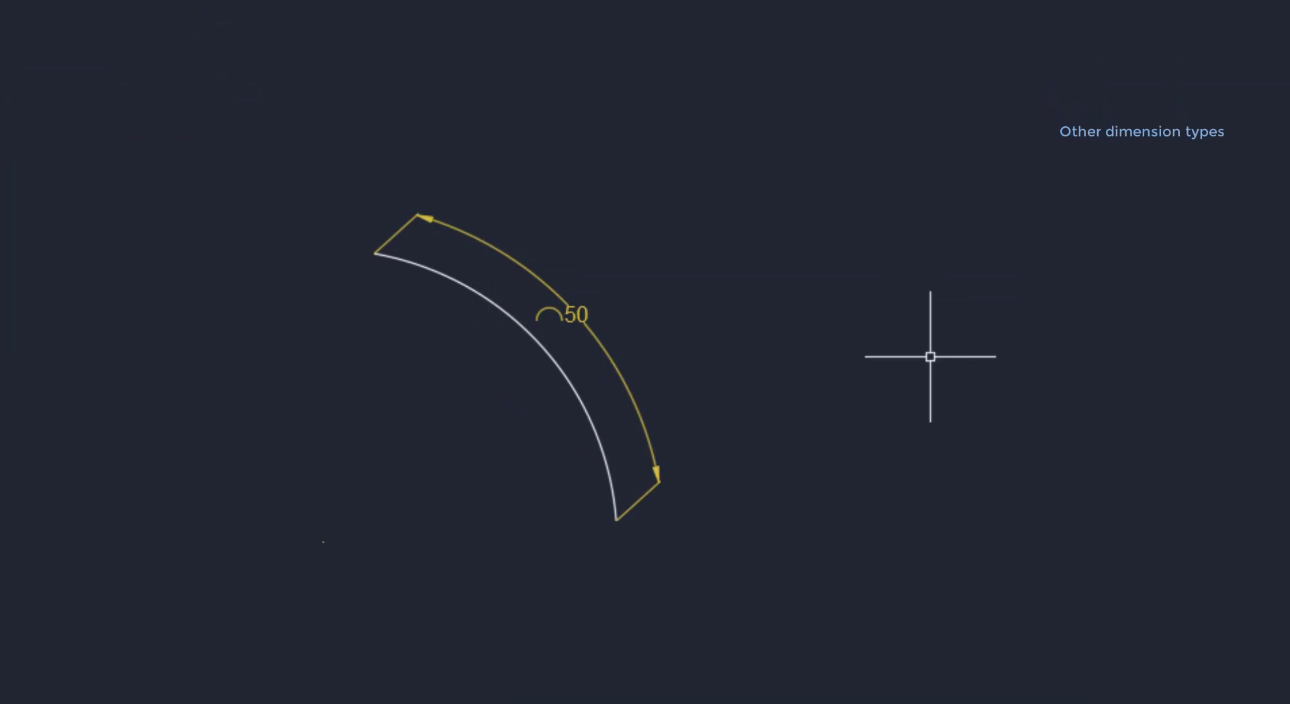
- Try an arc-length dimension on the circle, then cancel when it is rejected
key(Return)
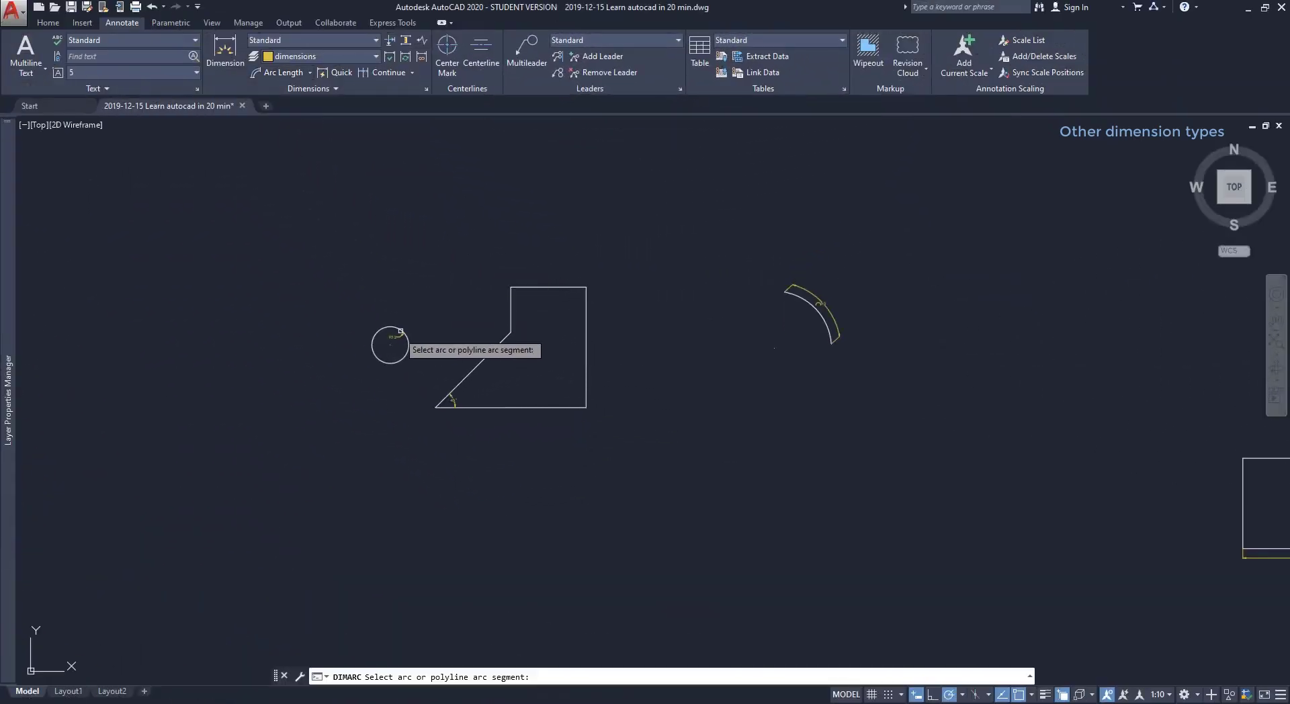
click(385, 326)
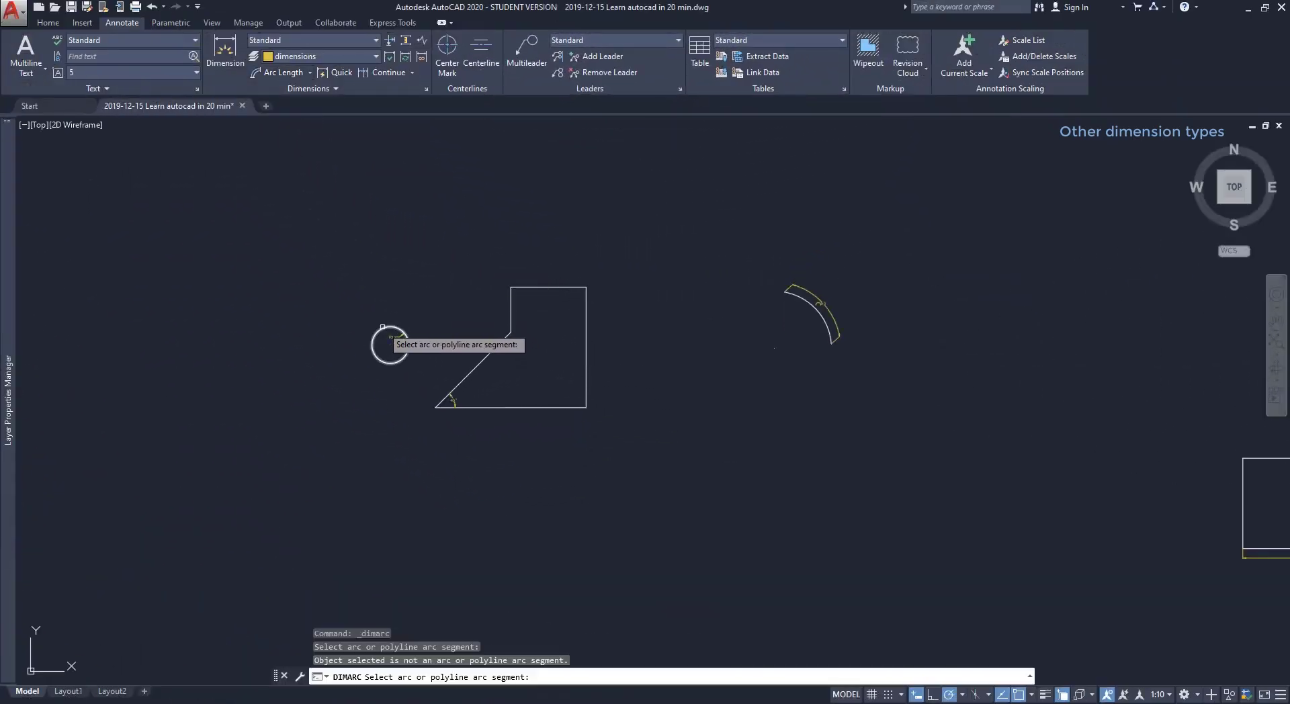
click(382, 327)
key(Escape)
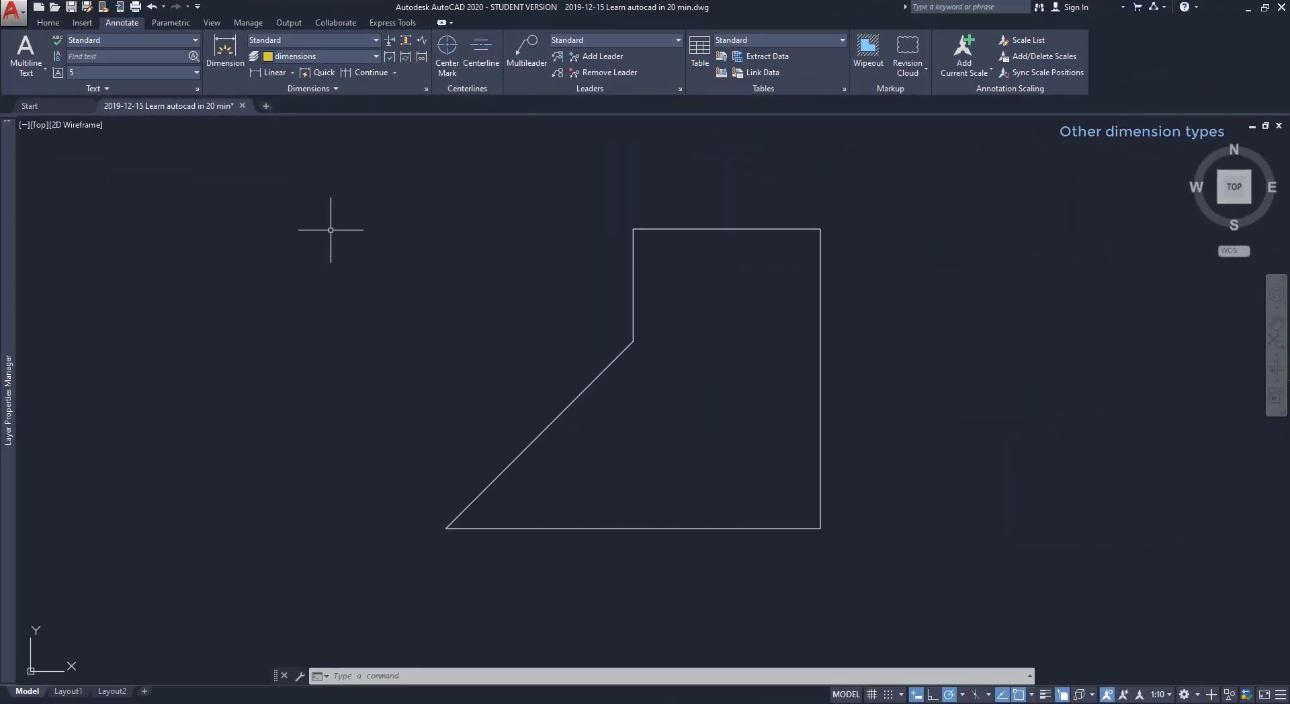
- Use DIM to dimension the outline edges: diagonal 71, vertical 30, top 50, bottom 100
click(225, 51)
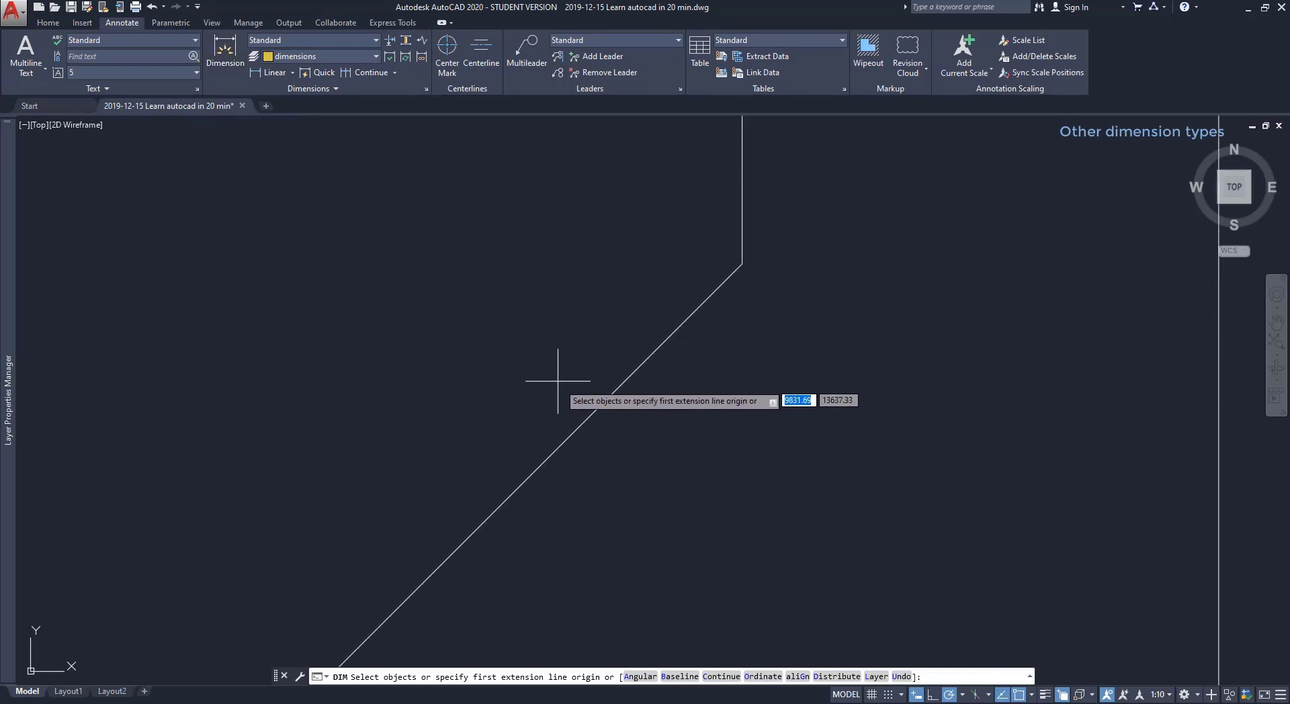
key(Return)
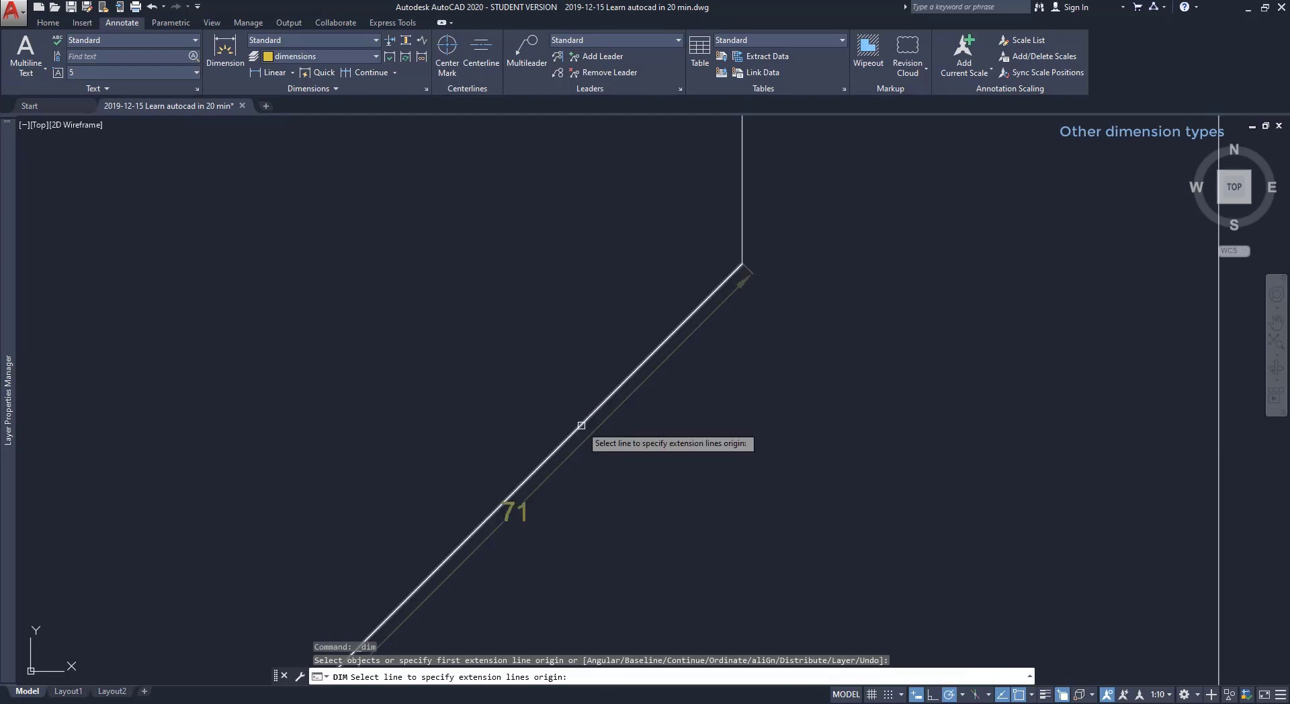
click(581, 424)
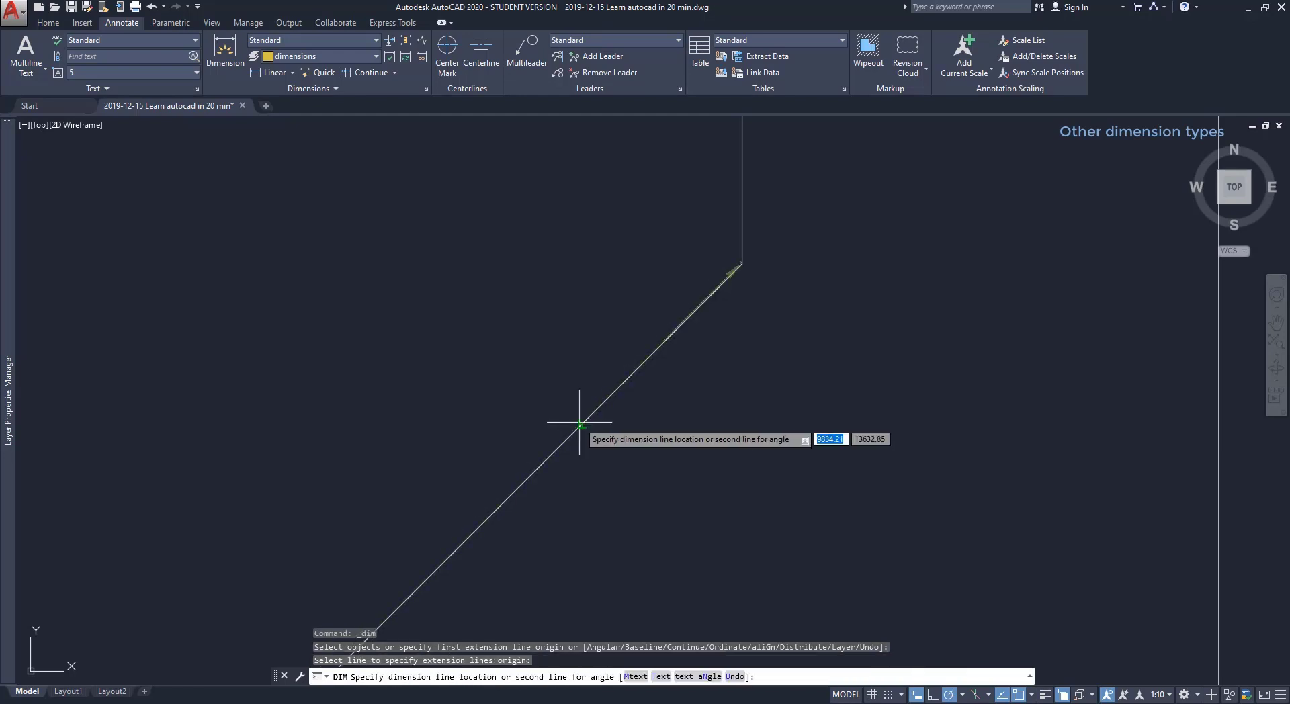
click(562, 409)
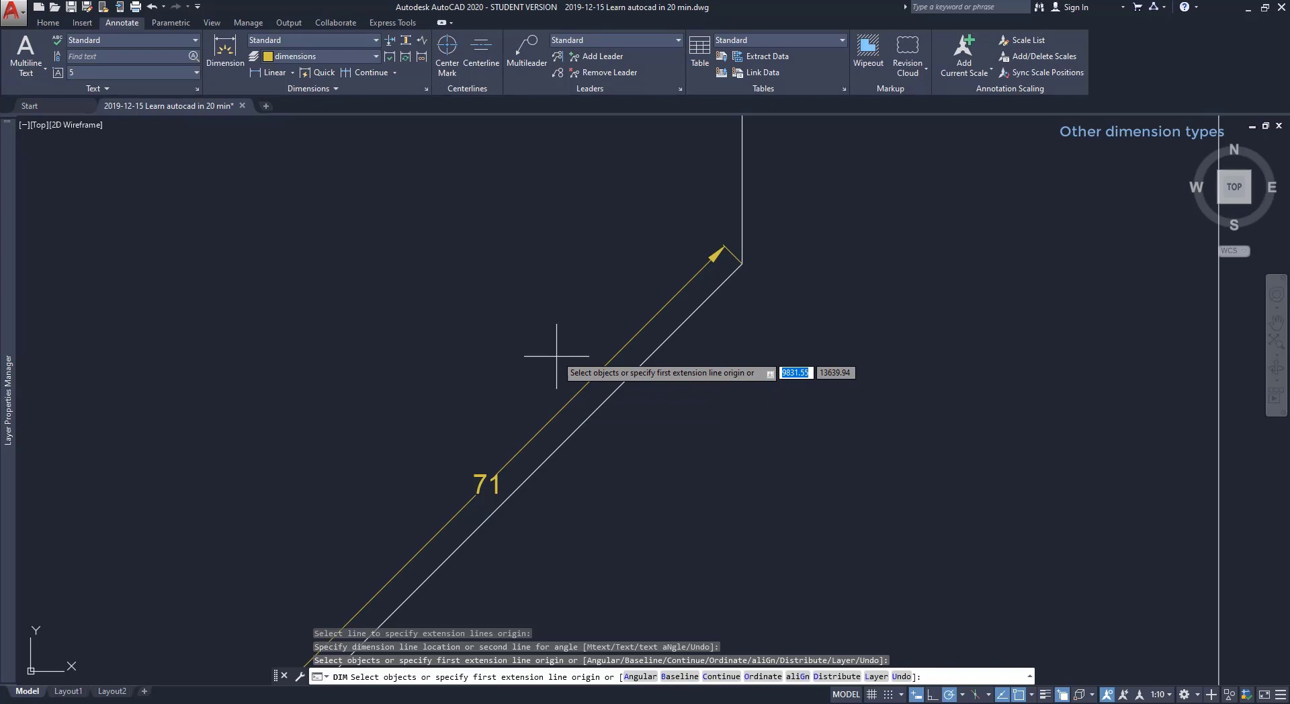
click(738, 201)
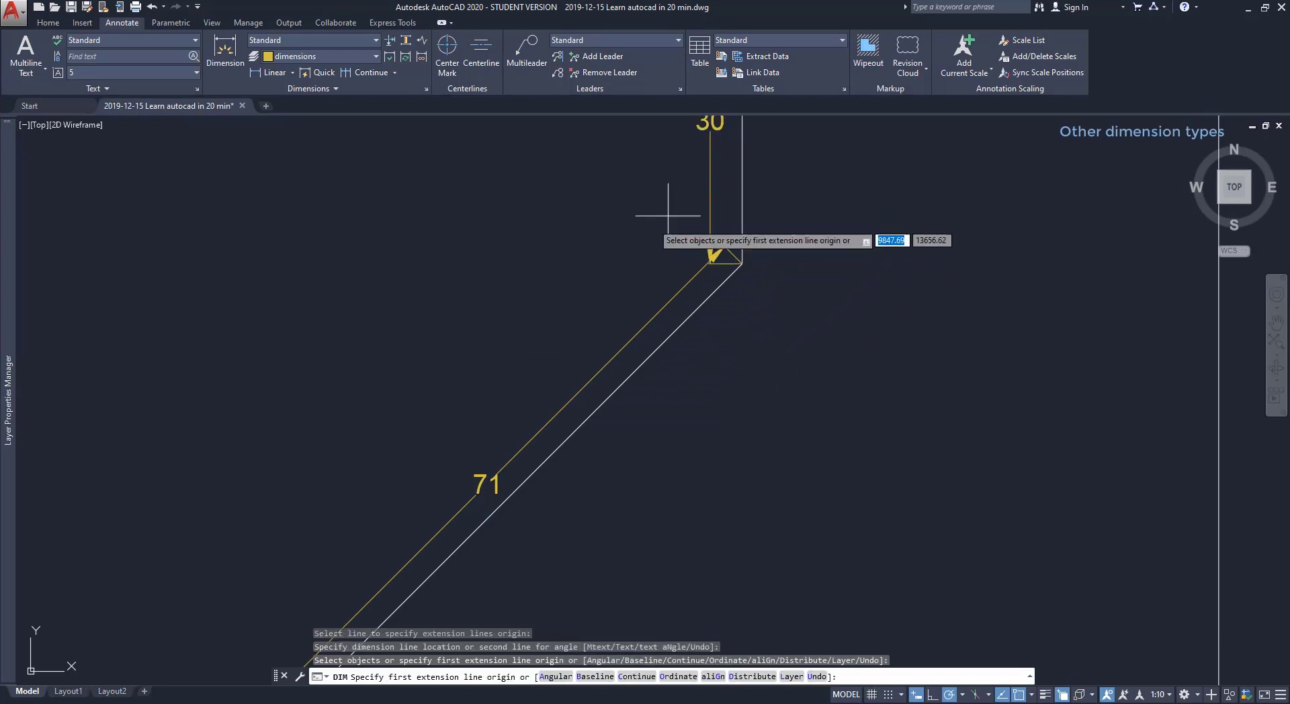
scroll(668, 215, down, 4)
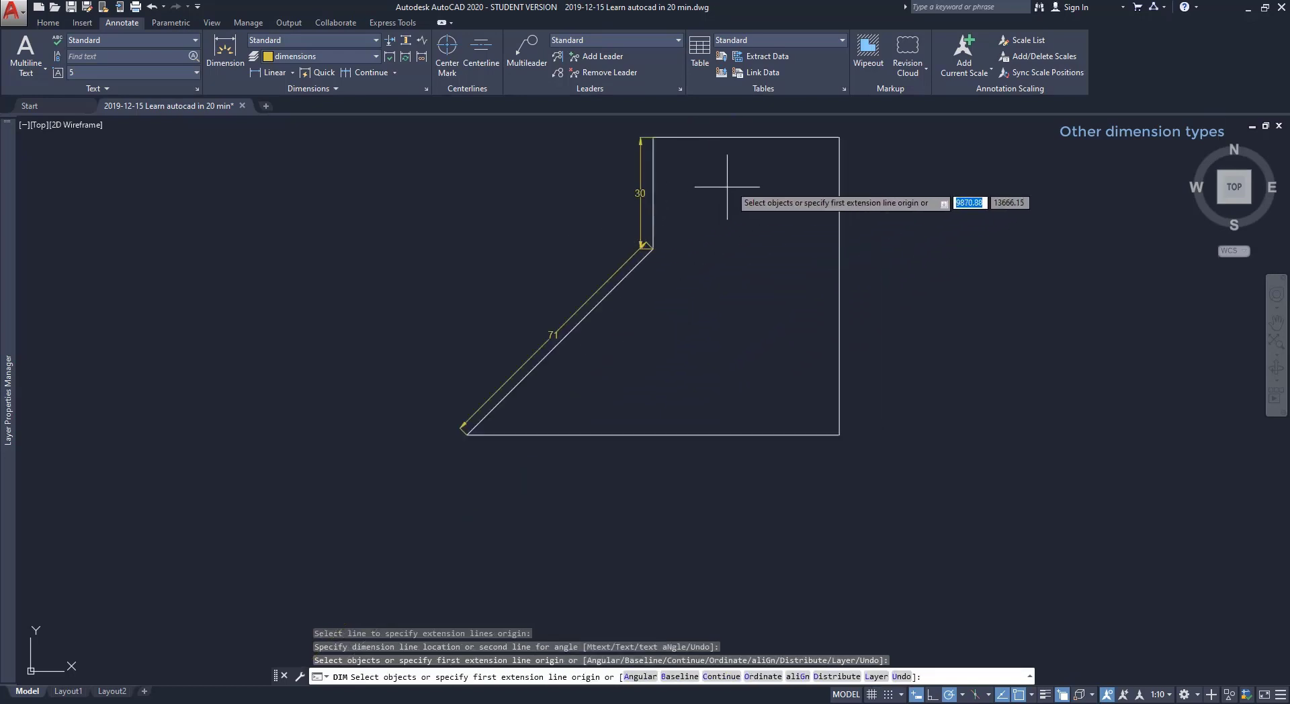
click(718, 138)
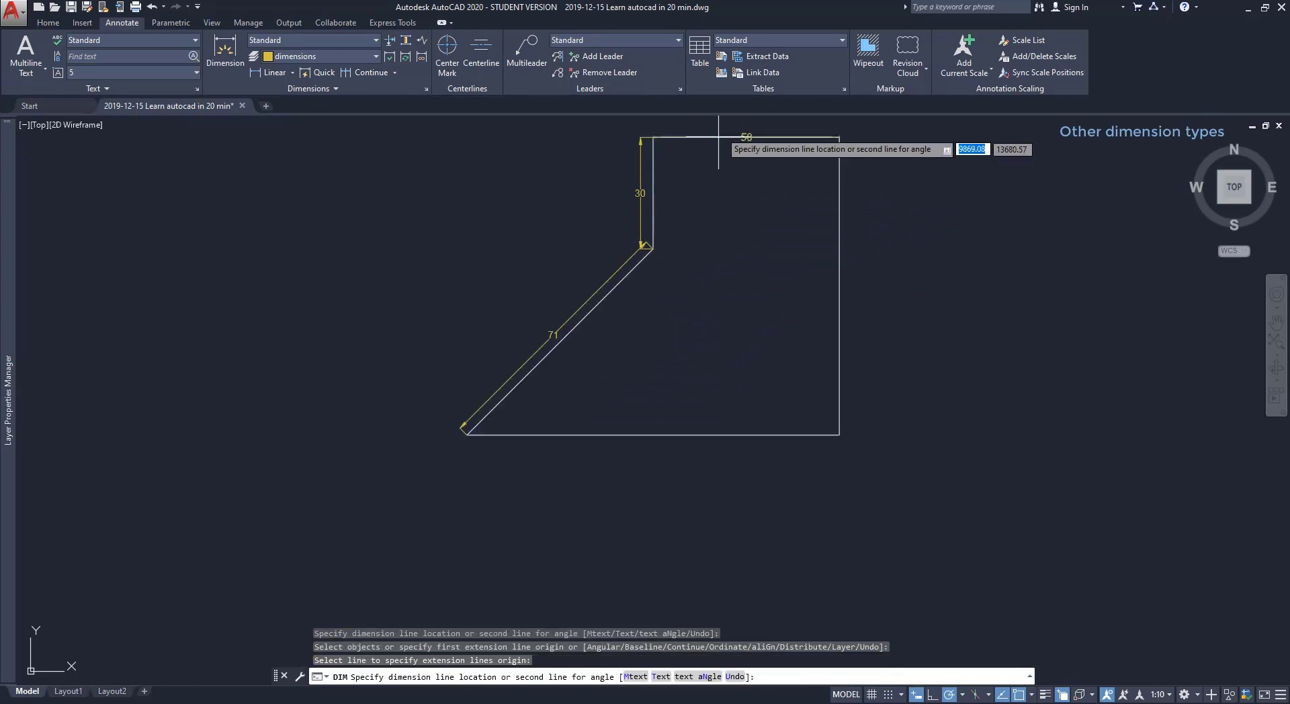
click(746, 435)
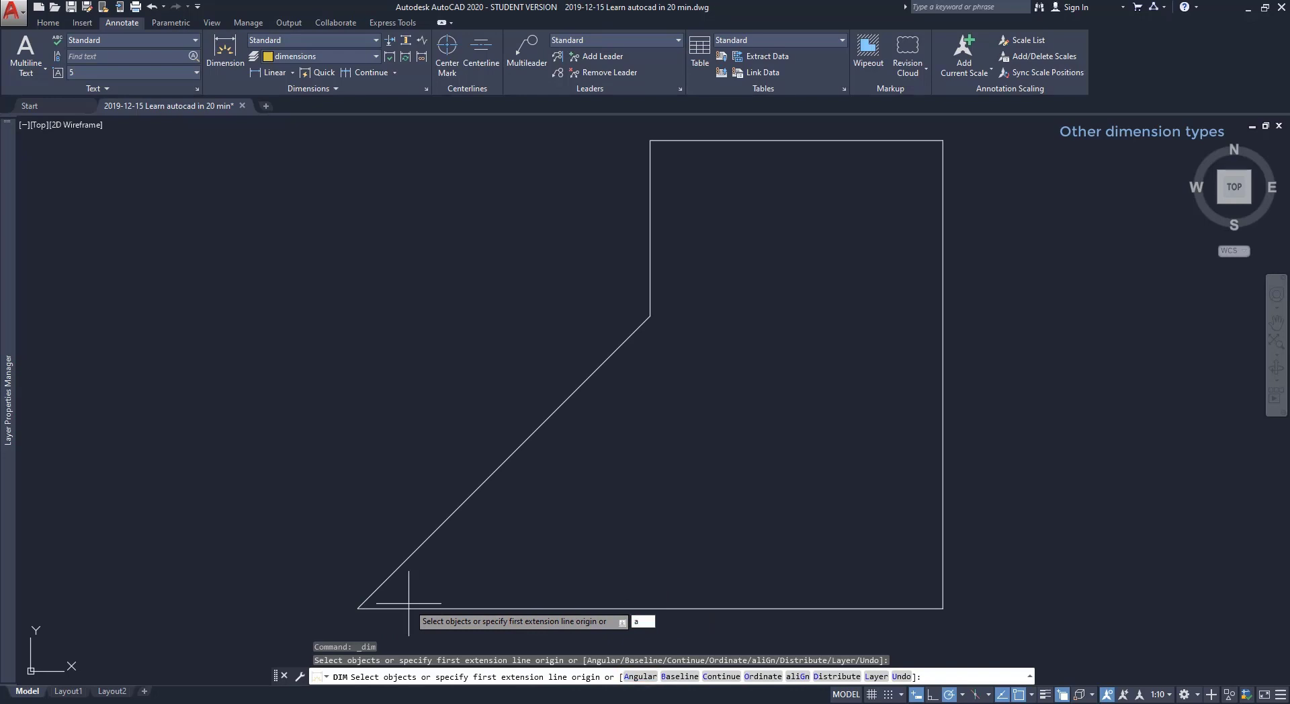
- Switch DIM to angle mode and place the 45° angle between bottom and diagonal edges
text(a)
key(Return)
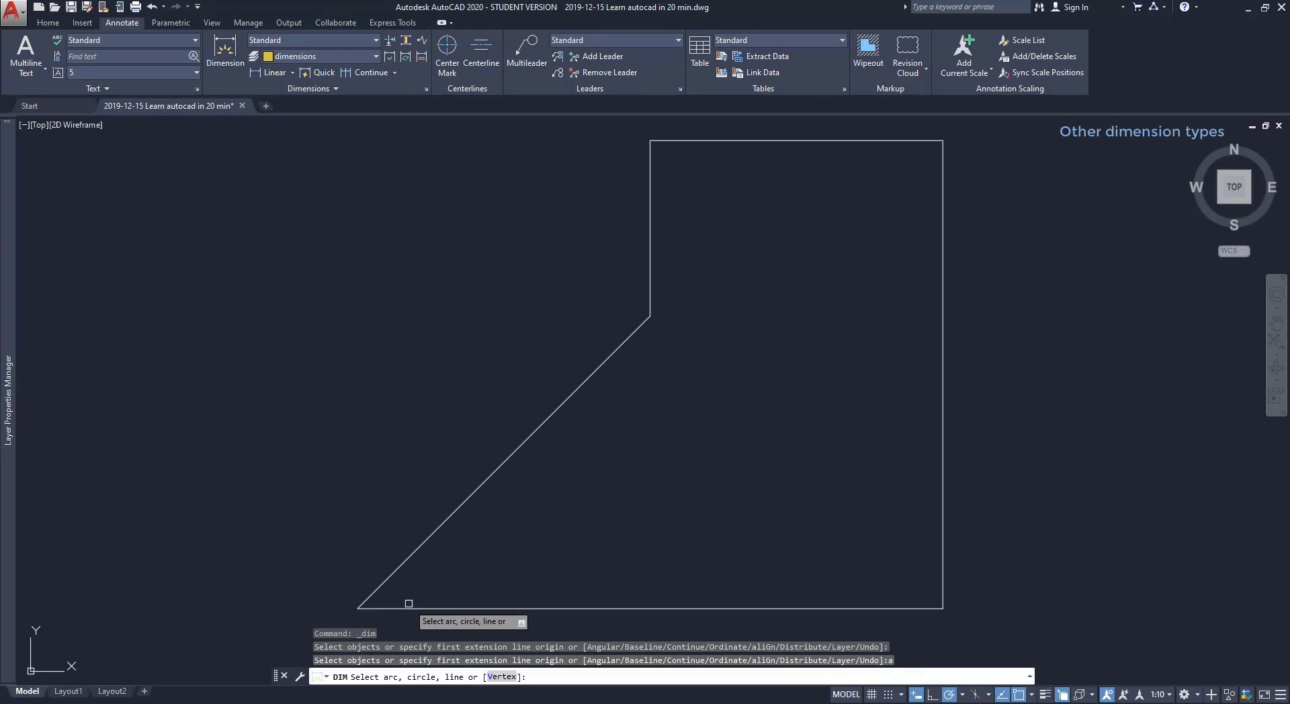
click(408, 604)
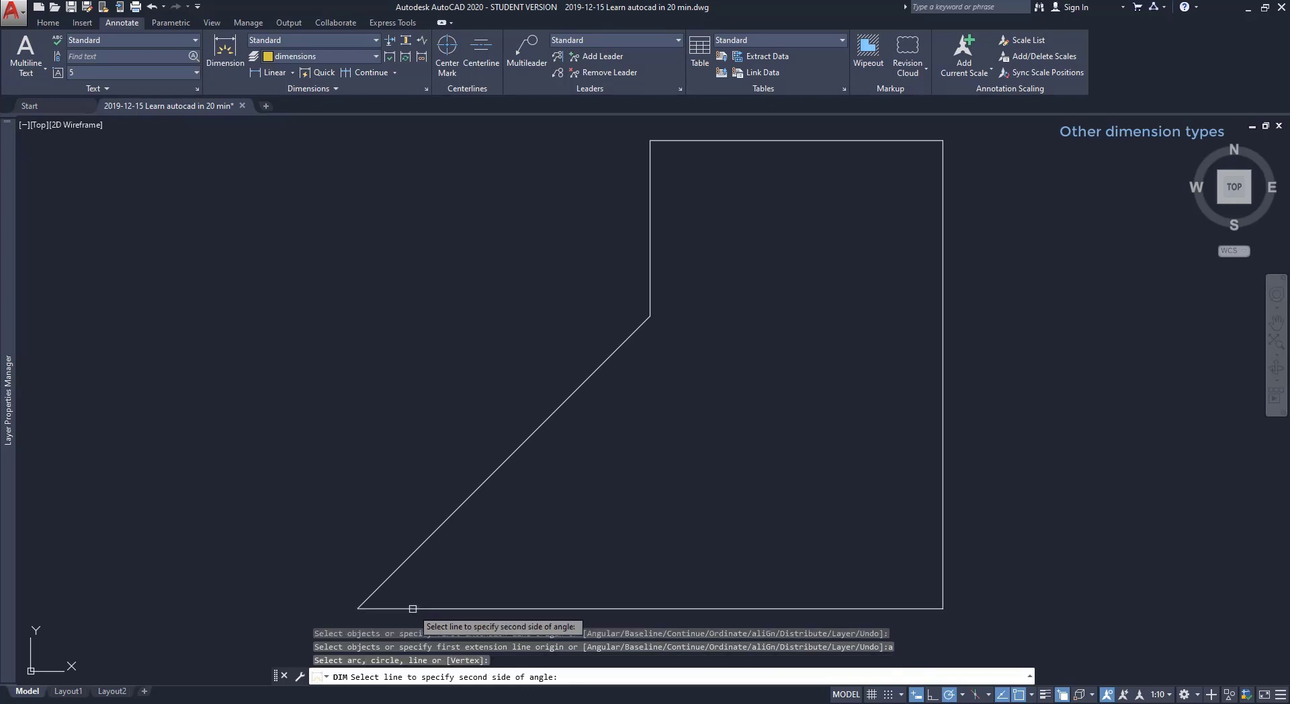
click(406, 556)
click(460, 563)
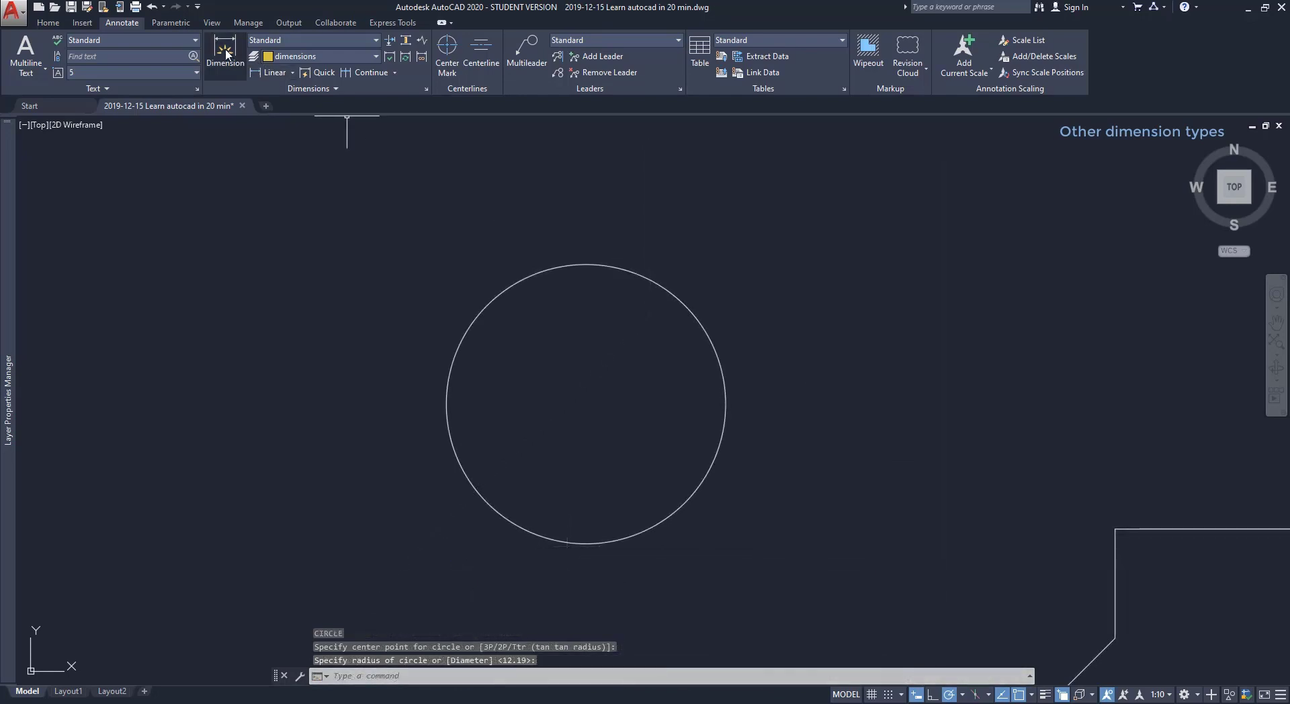
- Use DIM to label the circle Ø77 diameter at upper-left and R38 radius to its left
click(223, 49)
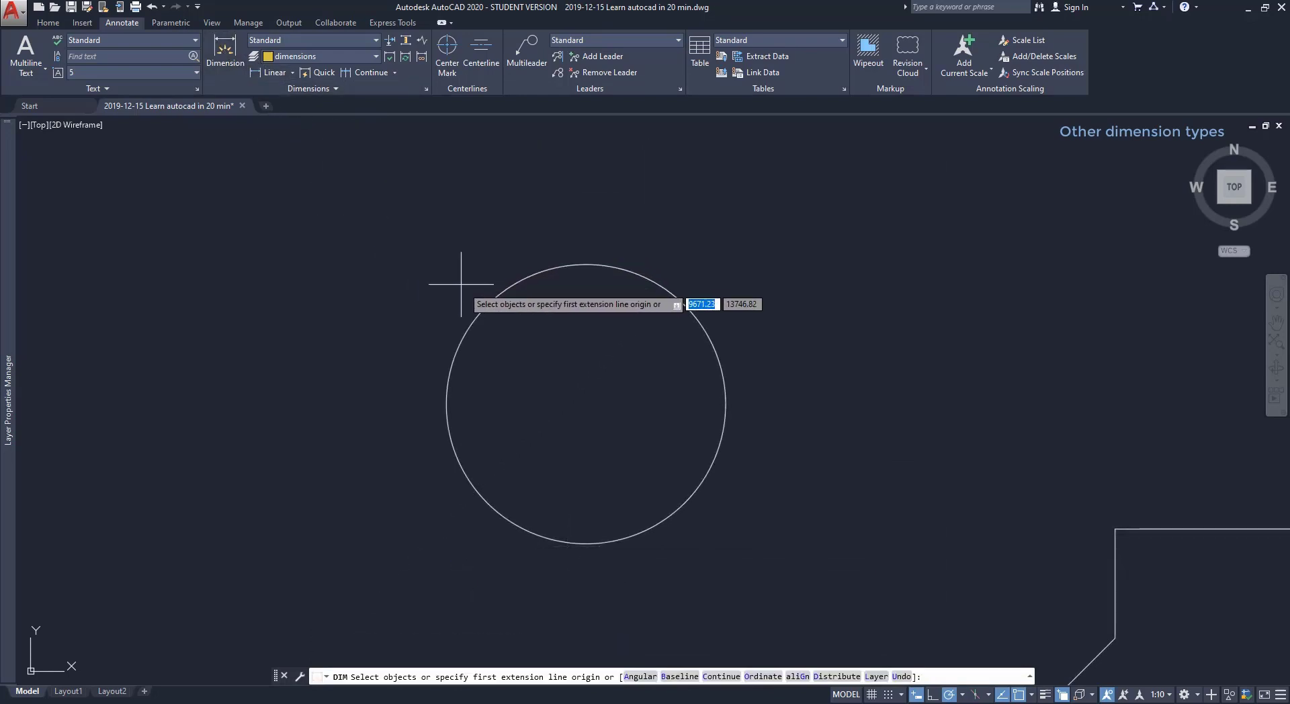
click(489, 300)
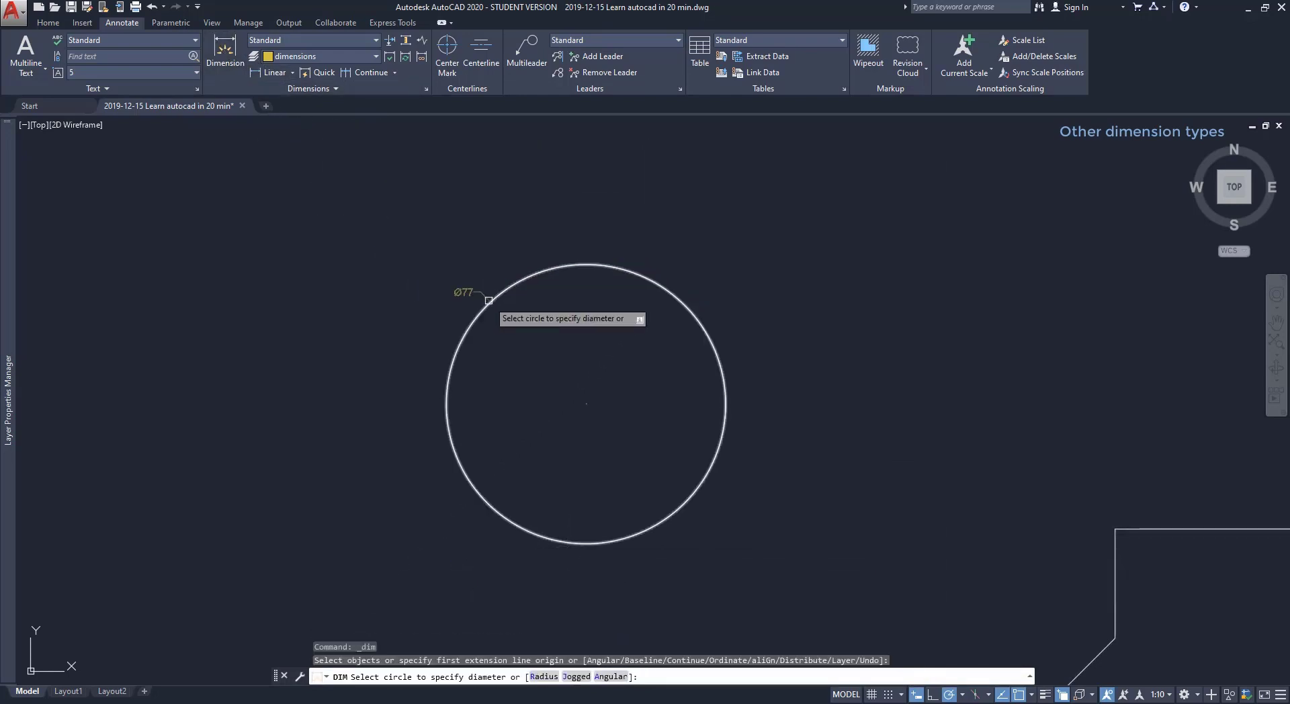
click(488, 301)
click(465, 264)
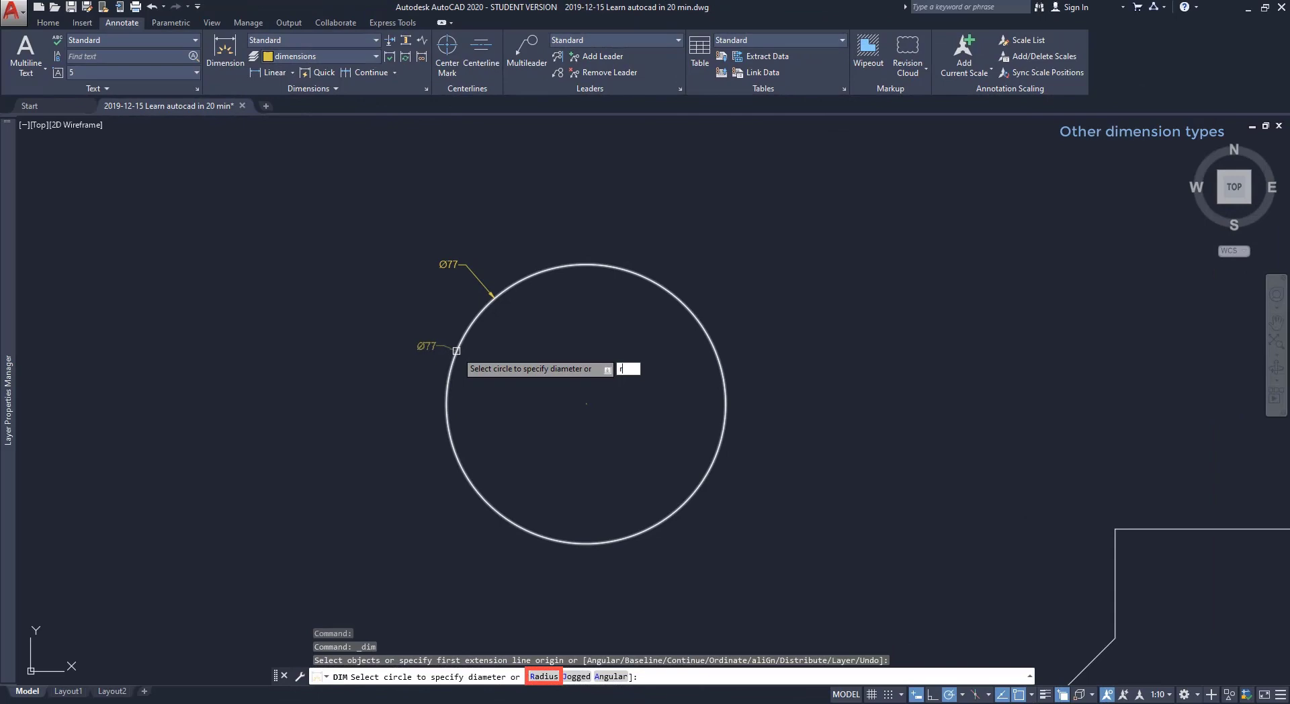
key(Return)
click(456, 351)
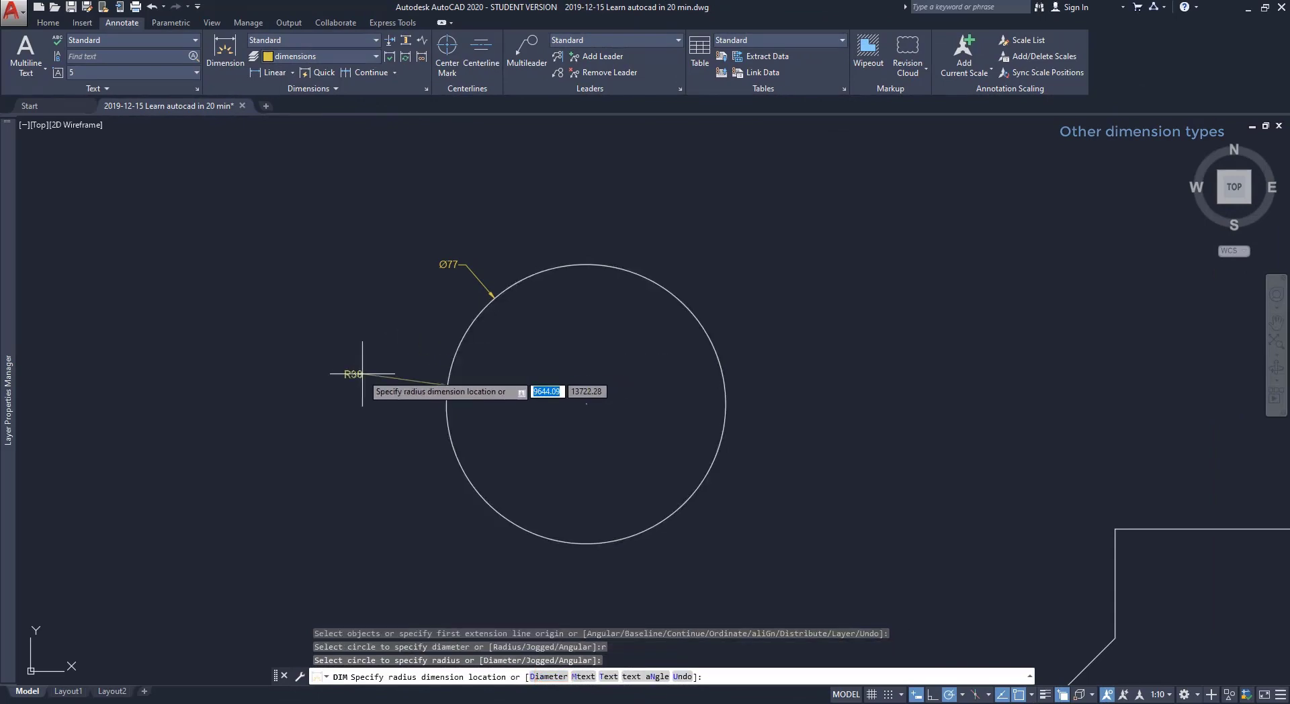
click(372, 373)
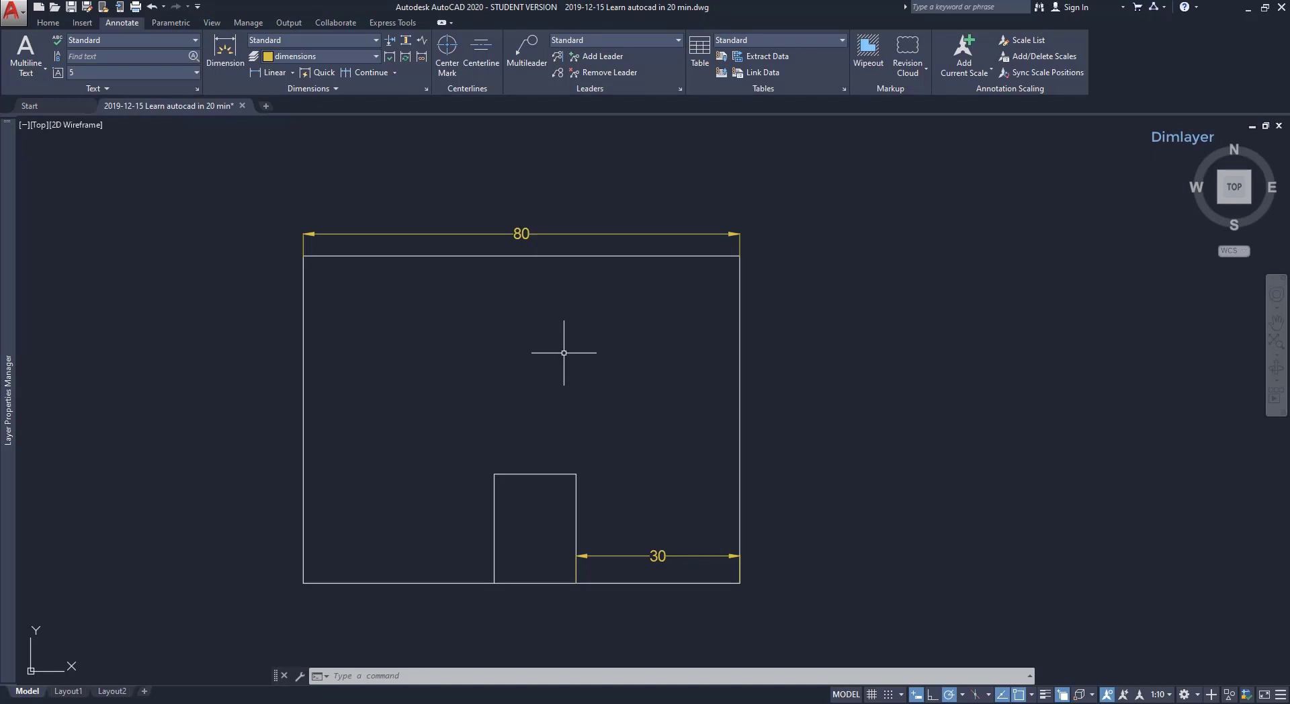
- Confirm the dimensions layer is current, then place a 27 linear dimension above the rectangle
click(374, 57)
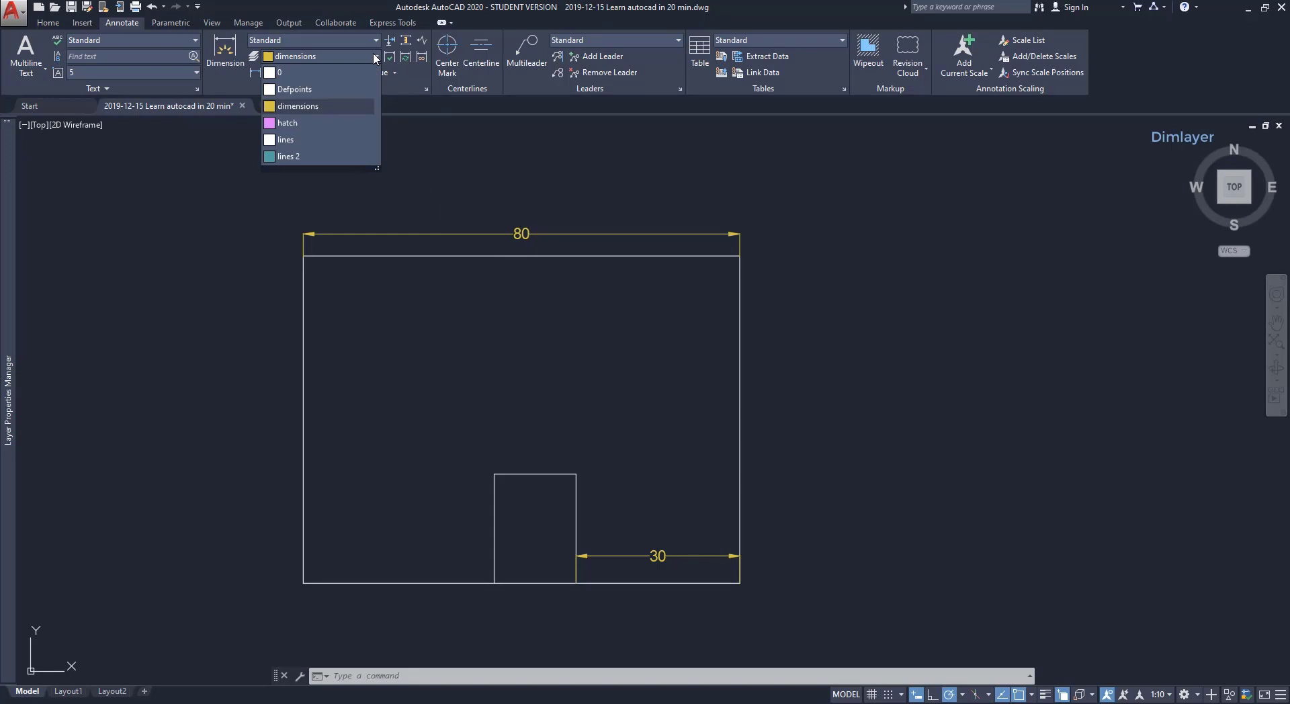
click(375, 56)
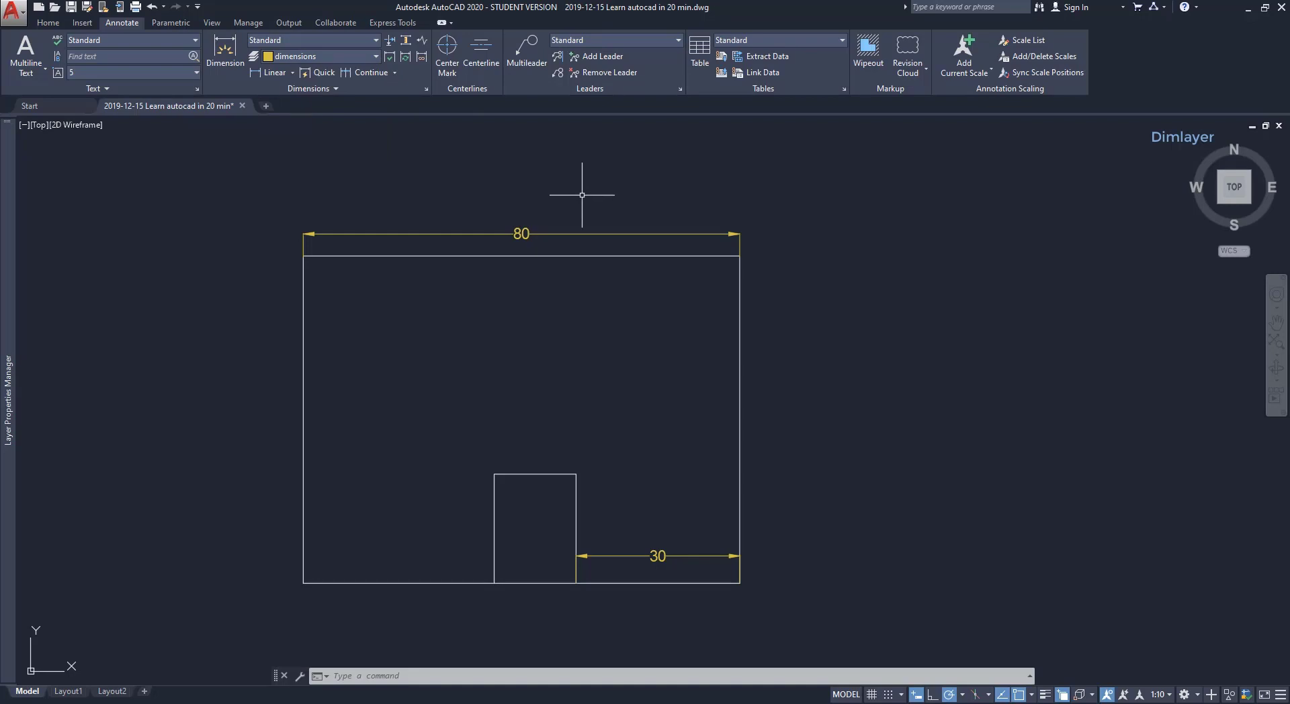
click(54, 24)
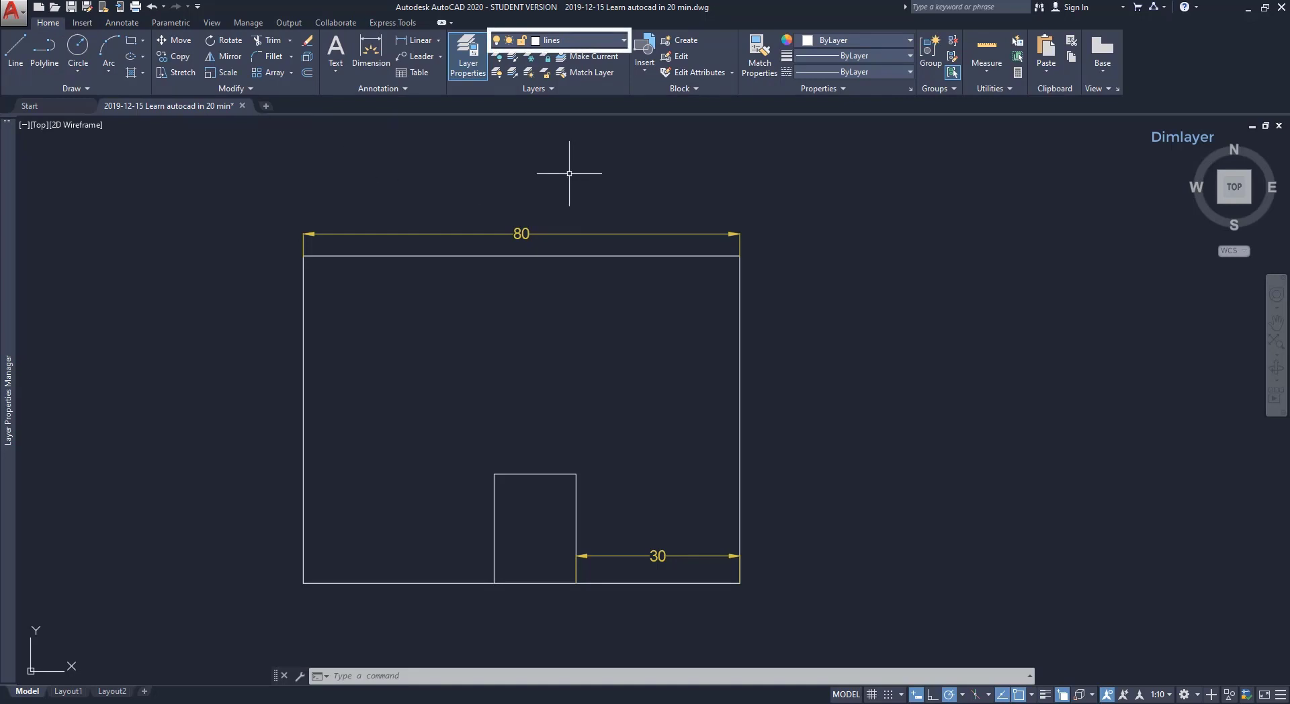
text(d)
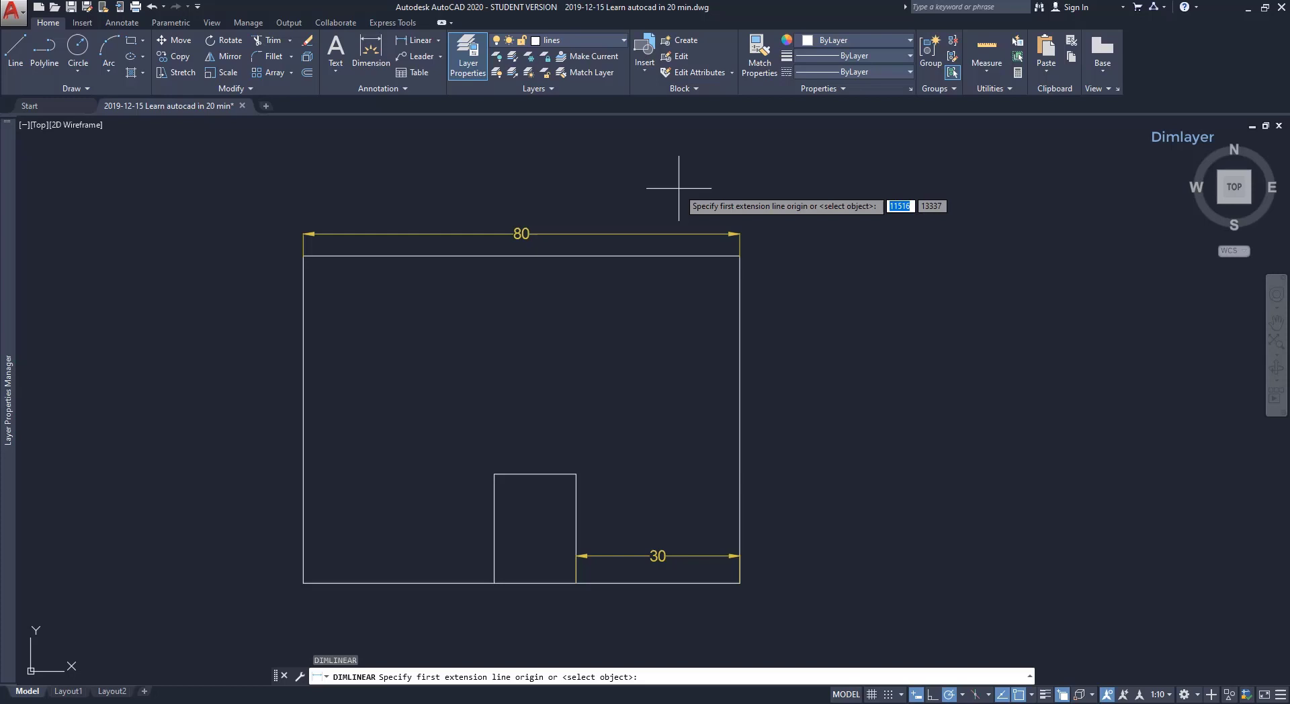
click(657, 188)
click(796, 187)
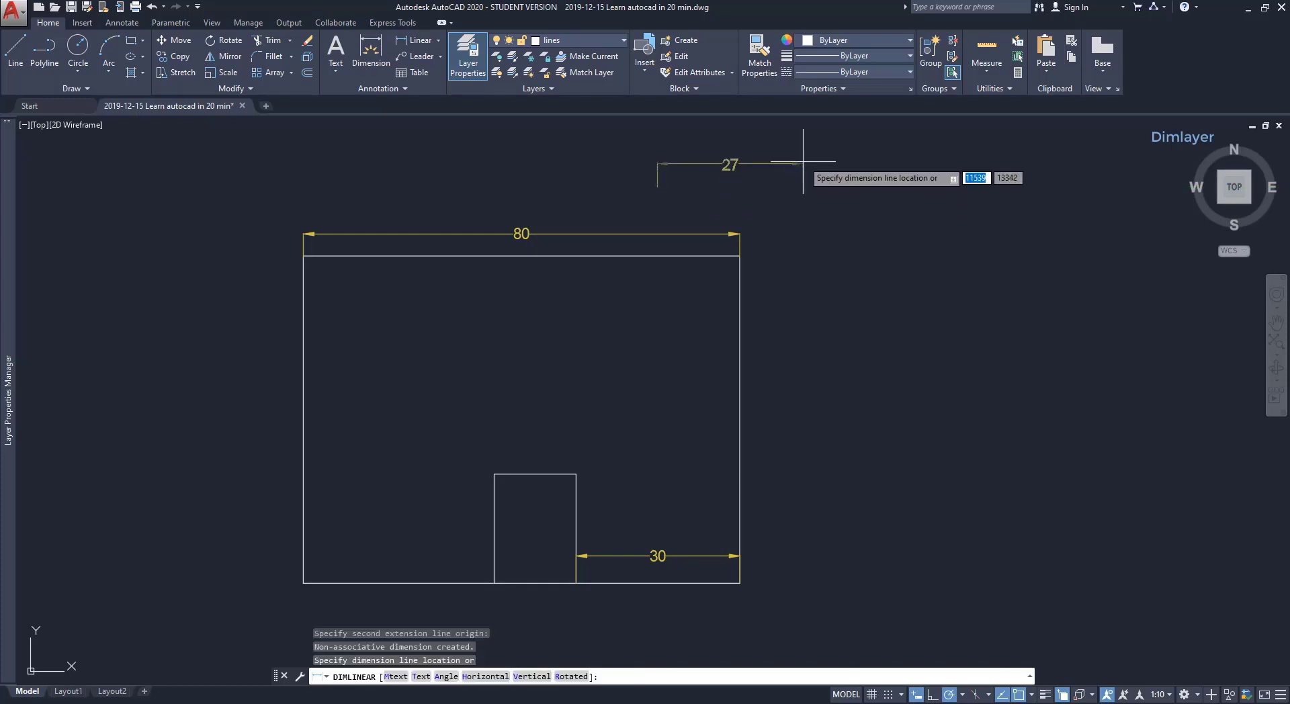
click(803, 159)
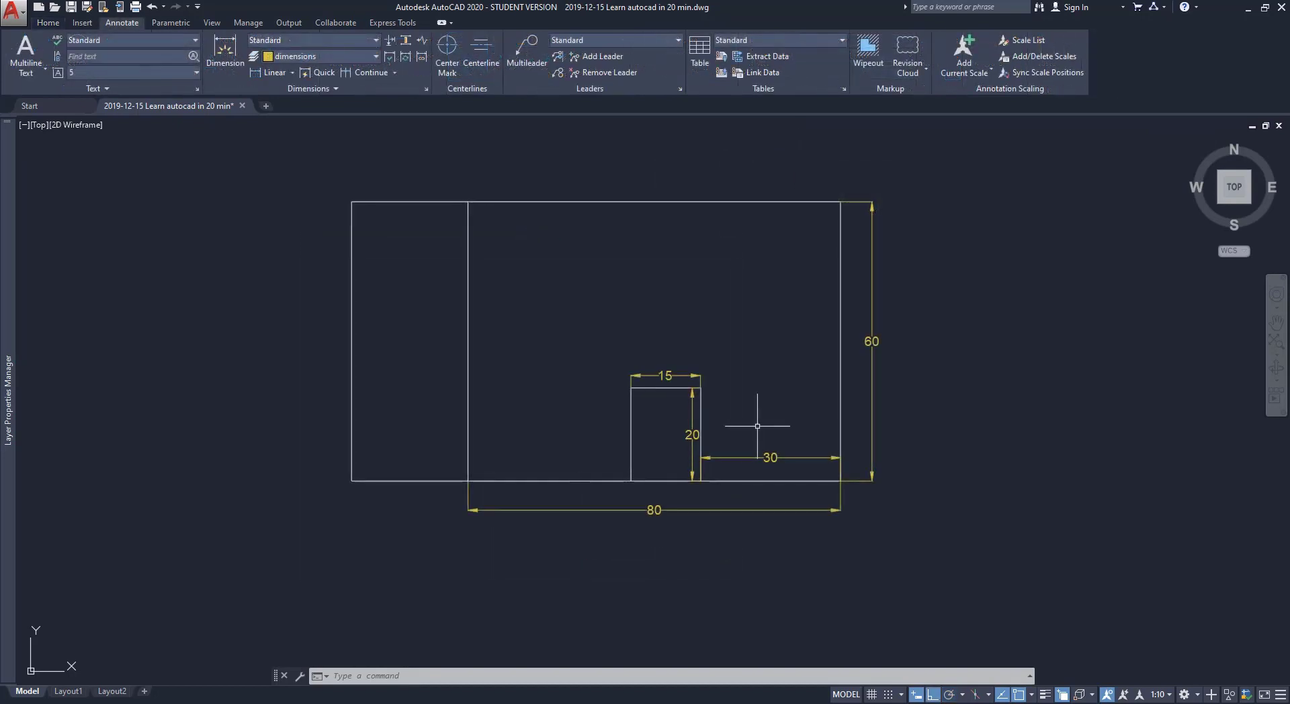
- Start a new line with L and zoom in on the dimension arrowheads
text(L)
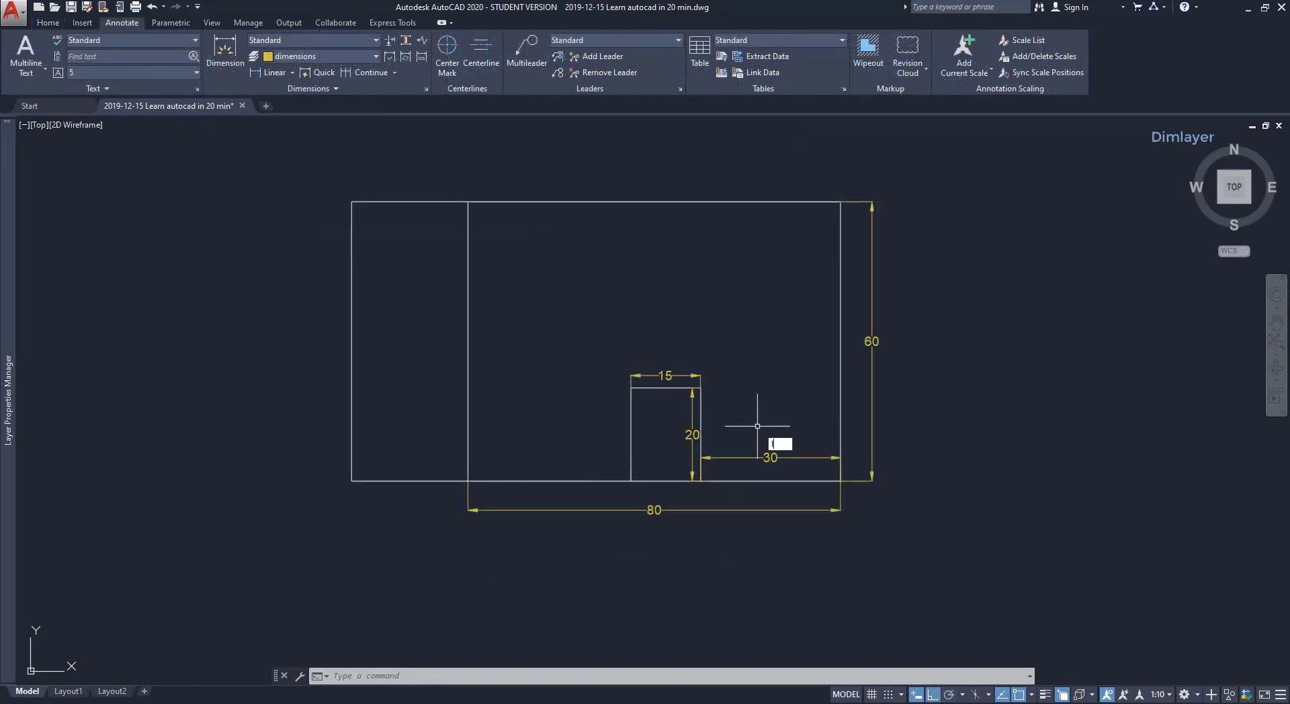
key(Return)
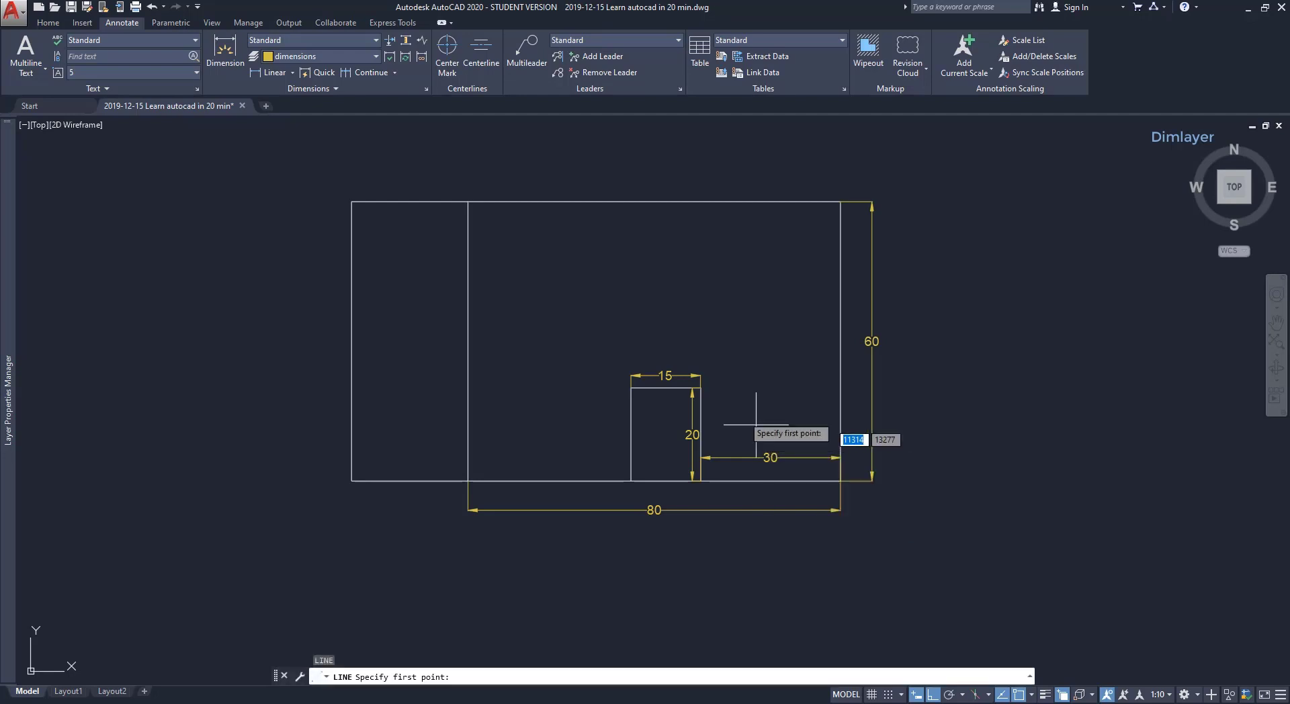
scroll(711, 399, up, 8)
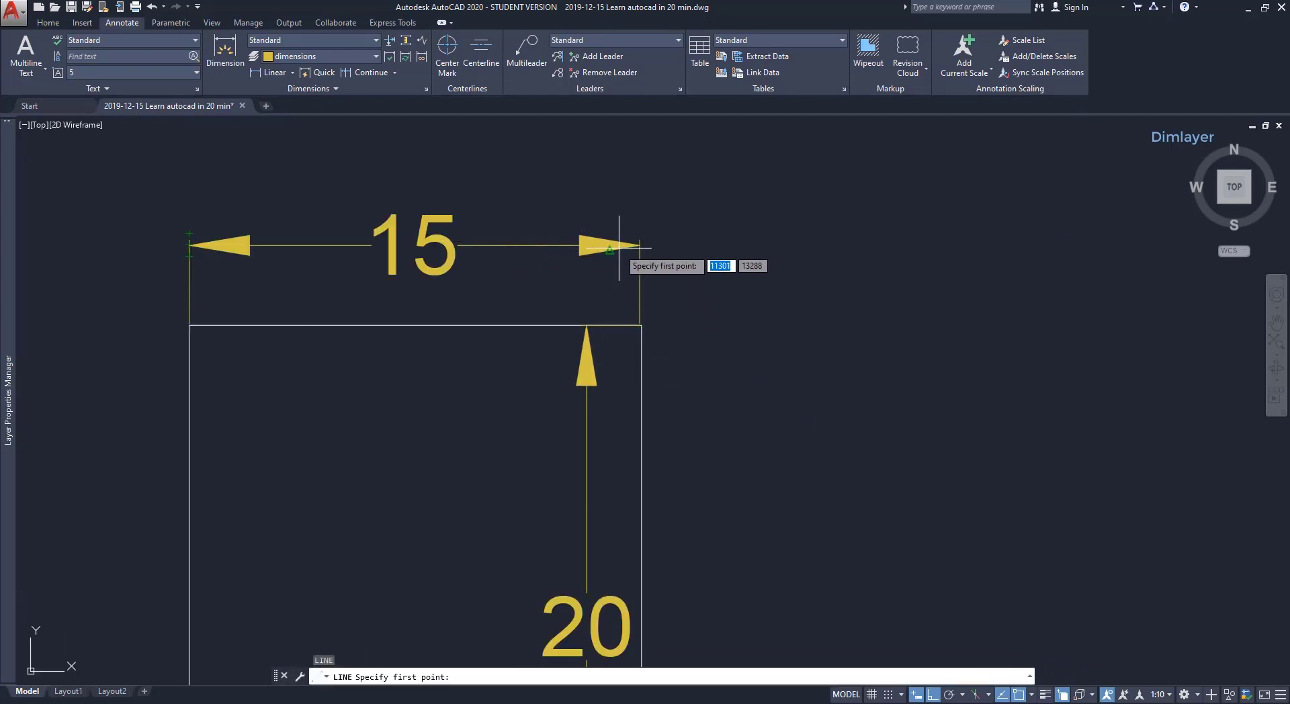
scroll(594, 250, up, 5)
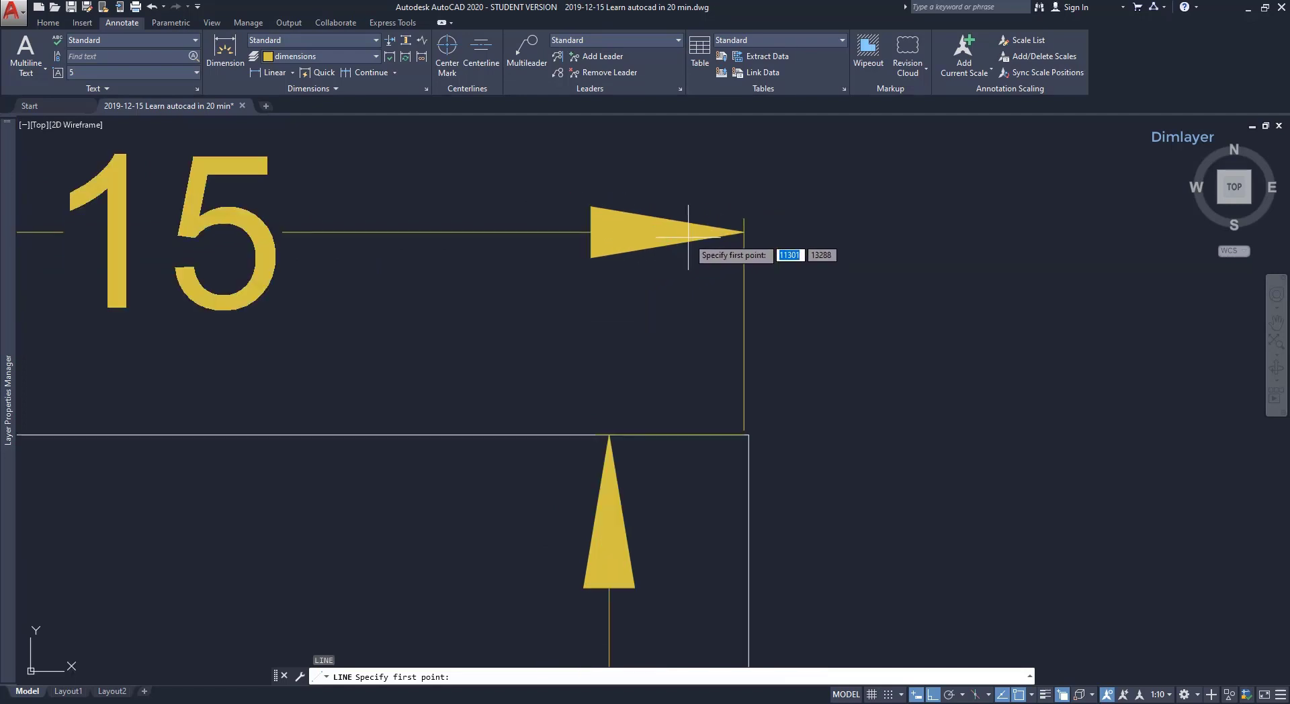
scroll(692, 232, down, 2)
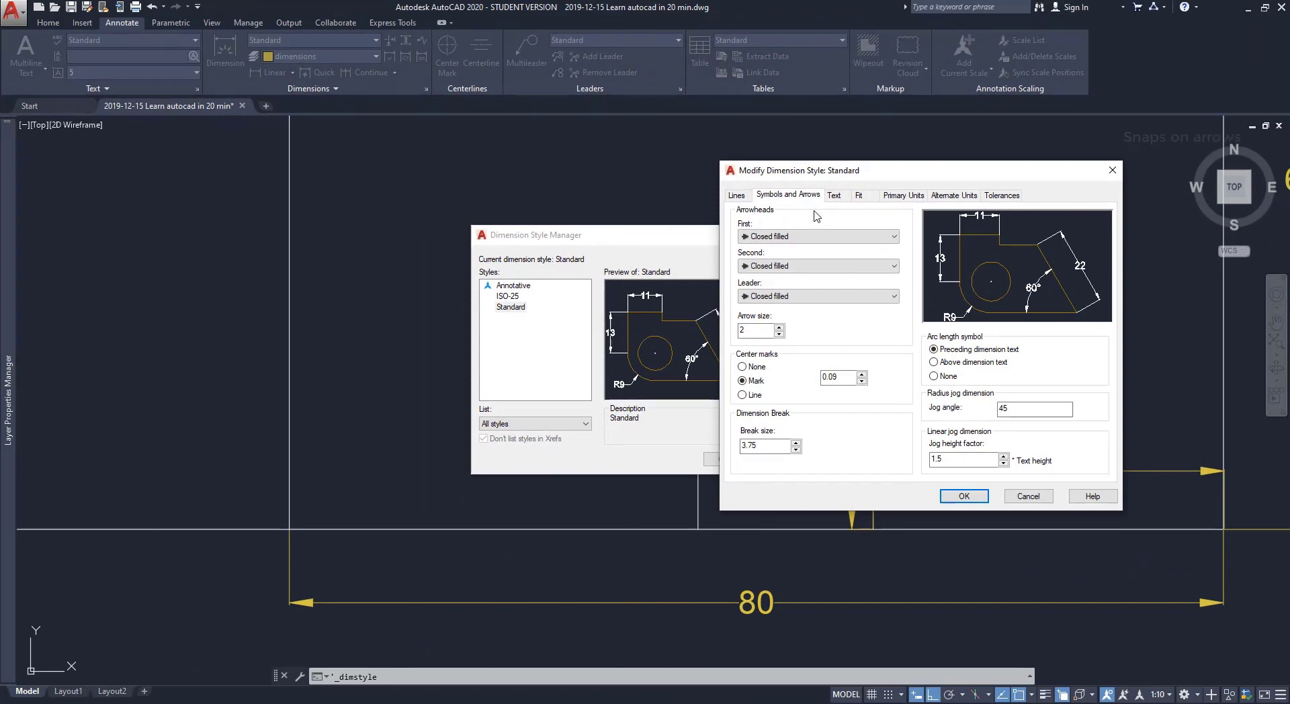
- Set the Standard style's arrowheads to None
click(856, 239)
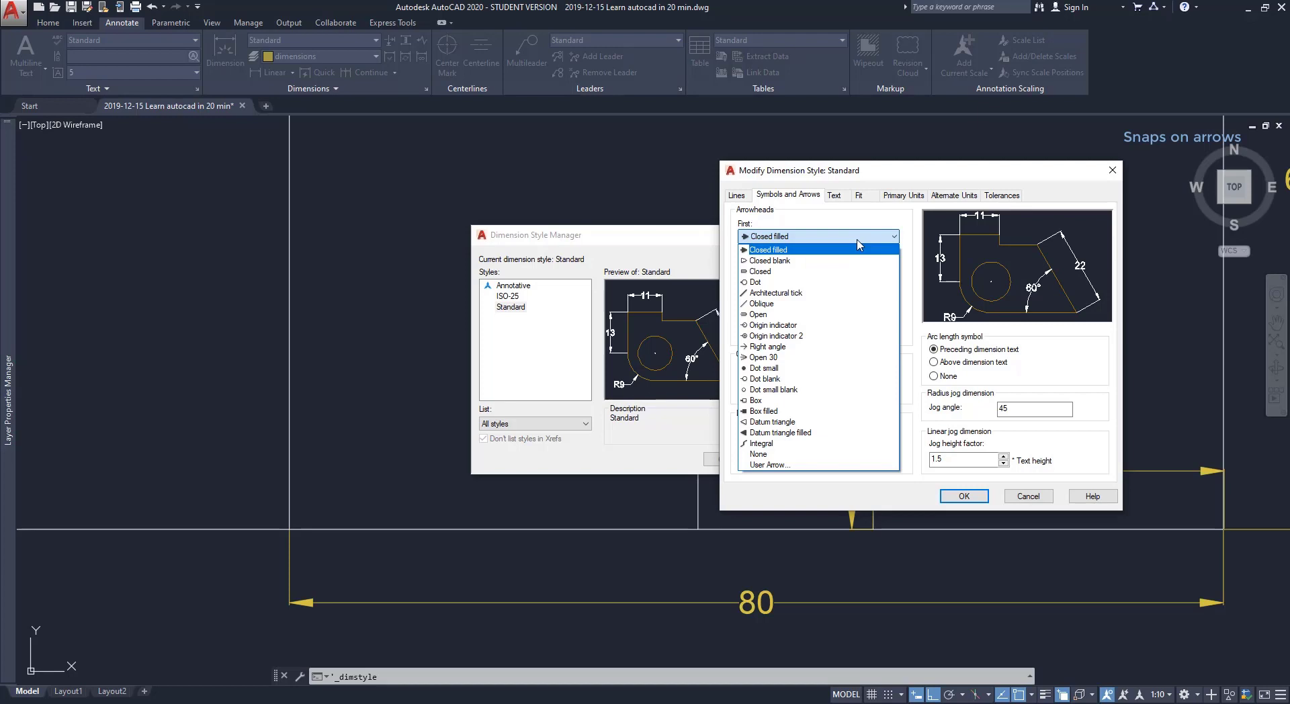
click(773, 453)
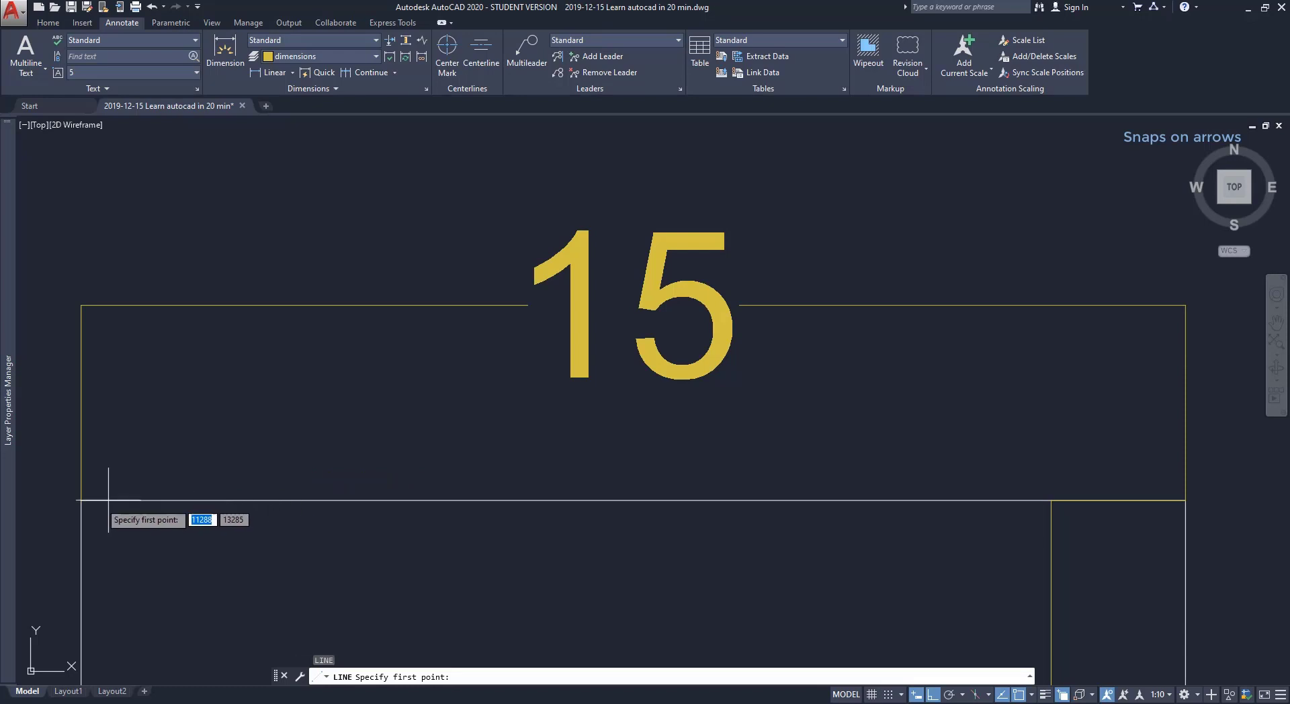
- Cancel the unfinished line and move the view to the sloped outline with the 50 dimension
click(81, 301)
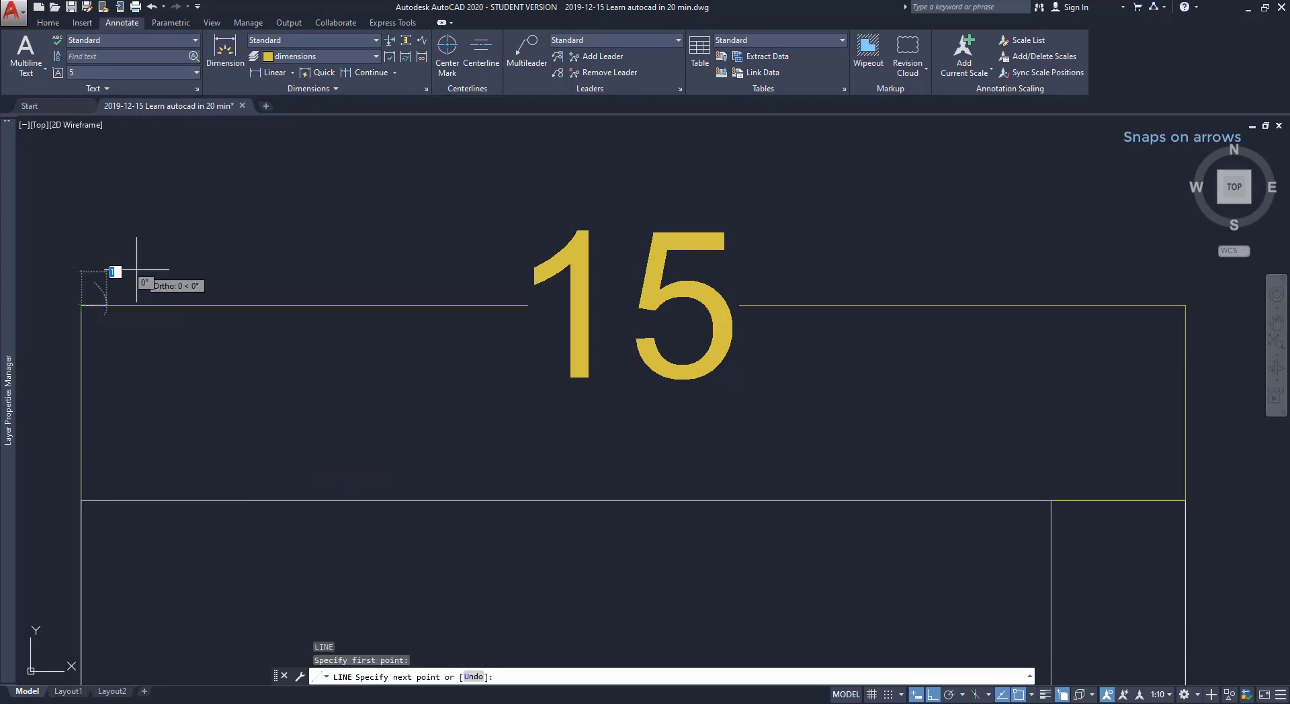
key(Escape)
scroll(345, 207, down, 5)
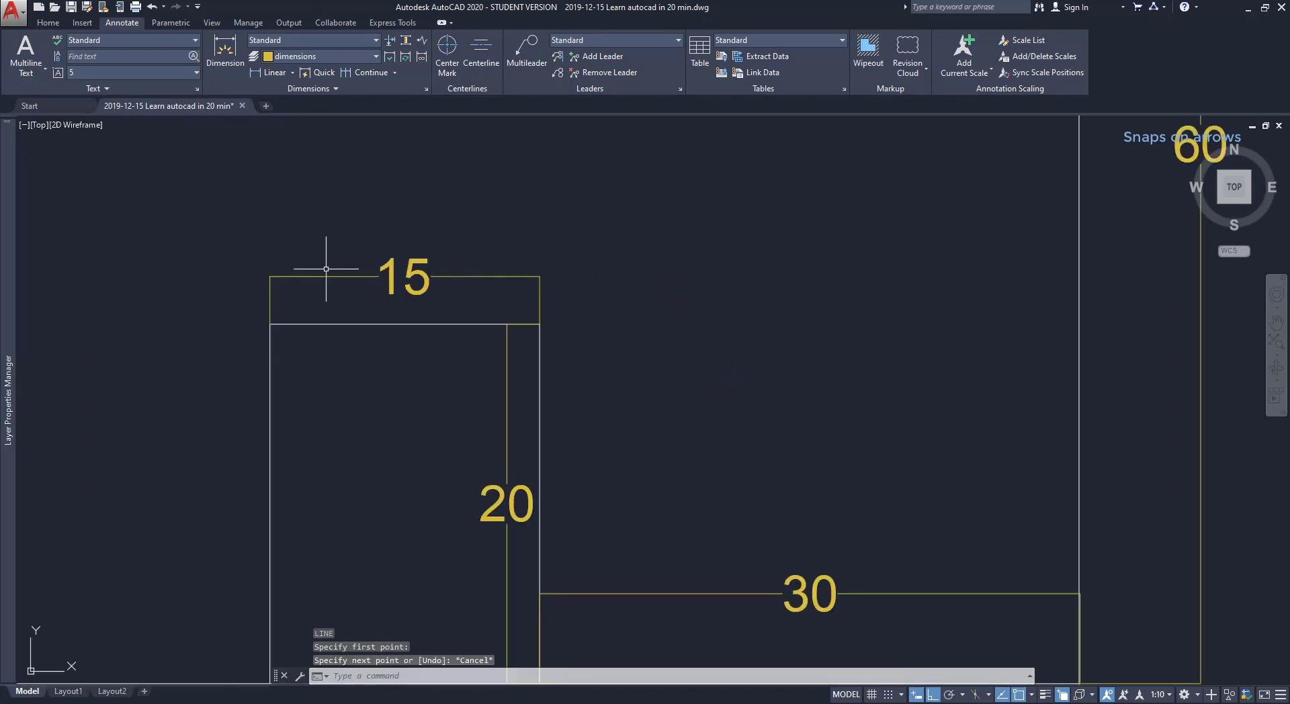
scroll(331, 273, down, 3)
middle_drag(465, 273, 700, 399)
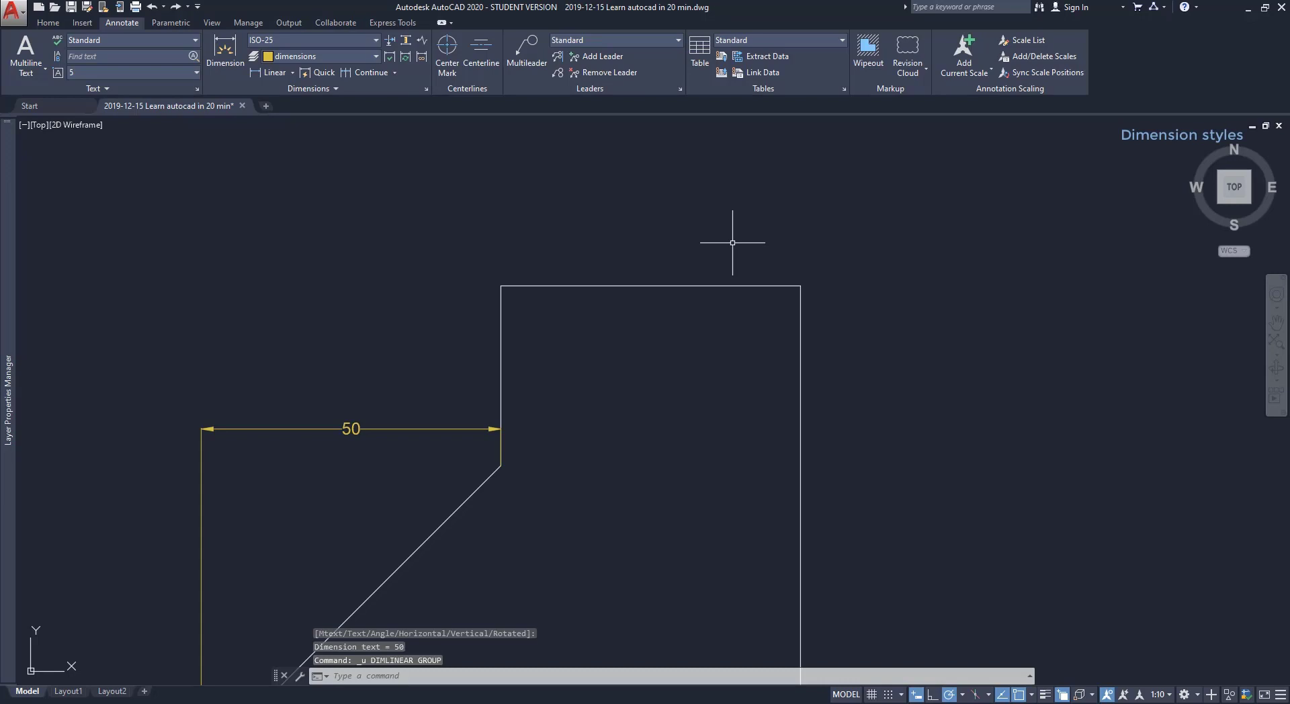
- Make Annotative the current style and add a 50 linear dimension above the rectangle's top edge
click(349, 40)
click(307, 92)
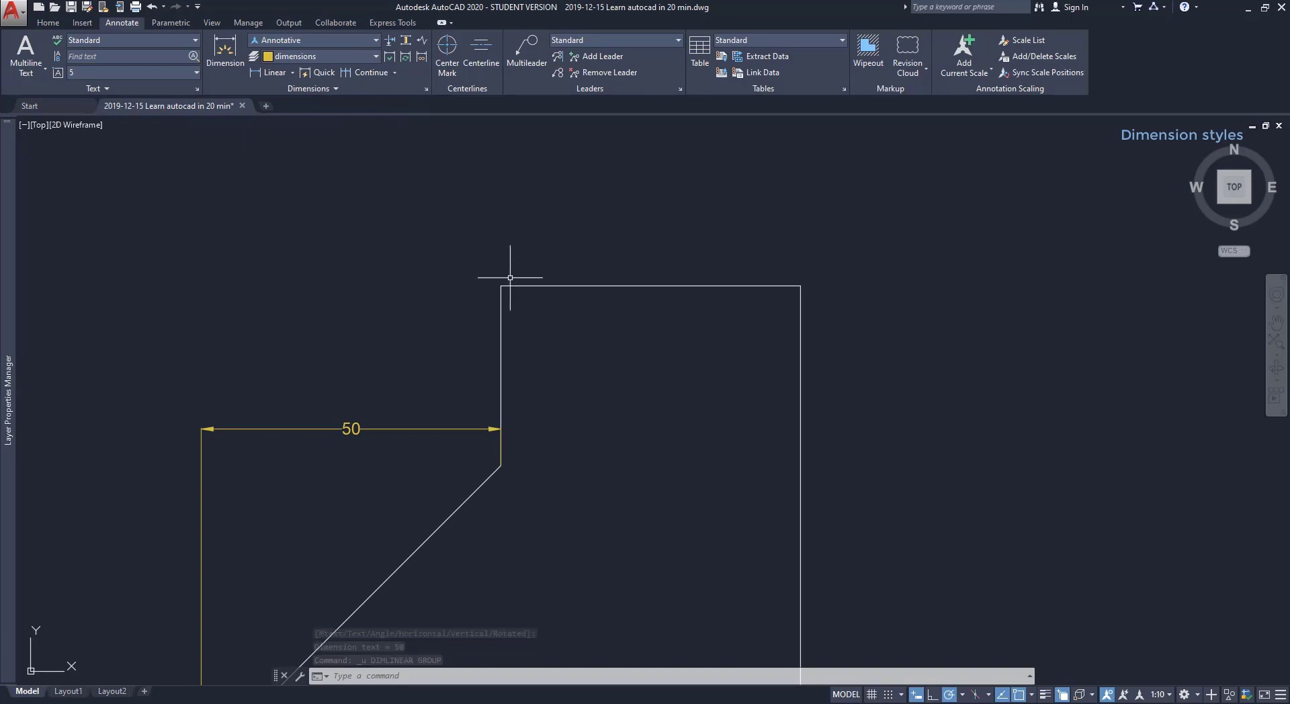
click(272, 73)
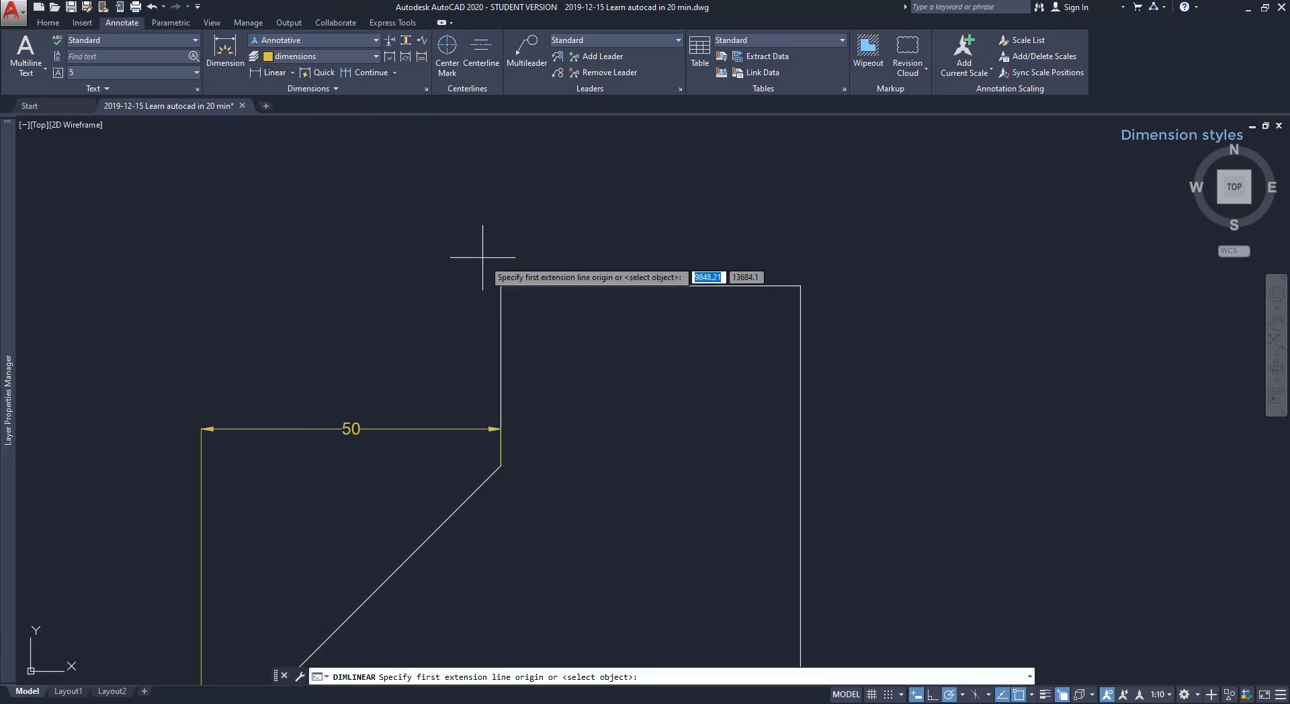
click(500, 285)
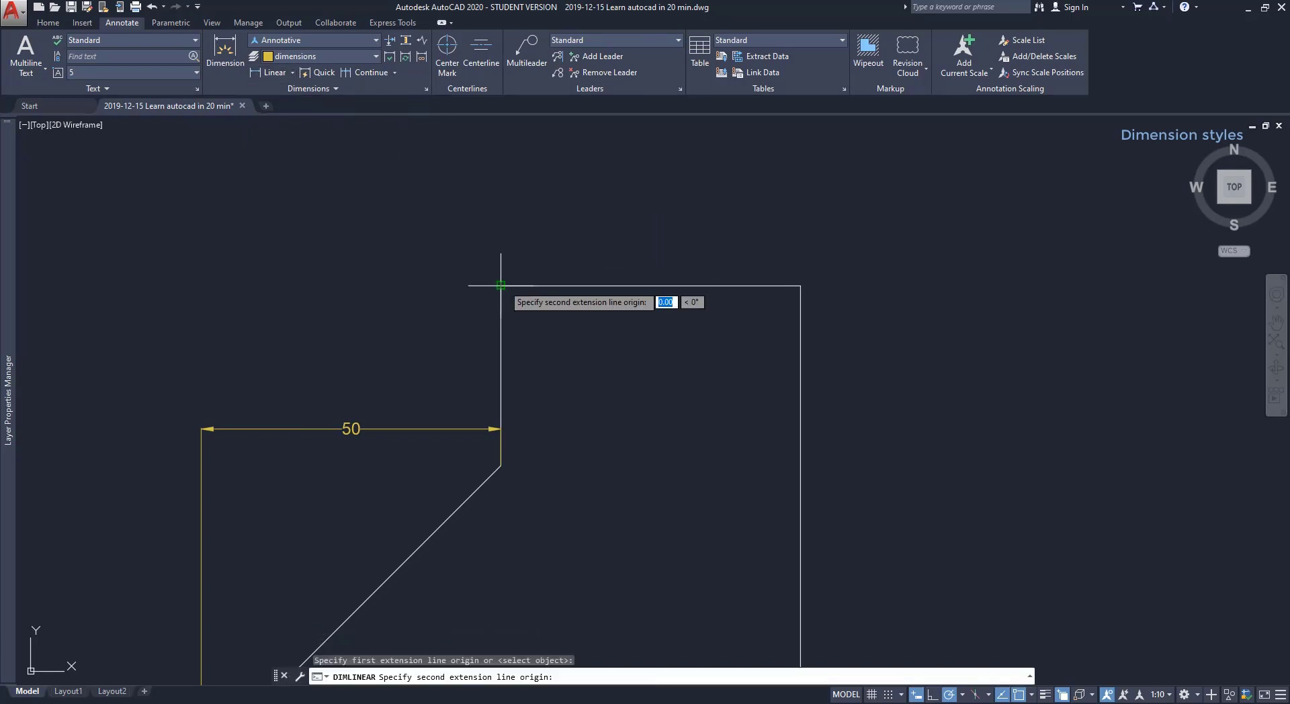
click(800, 285)
click(800, 266)
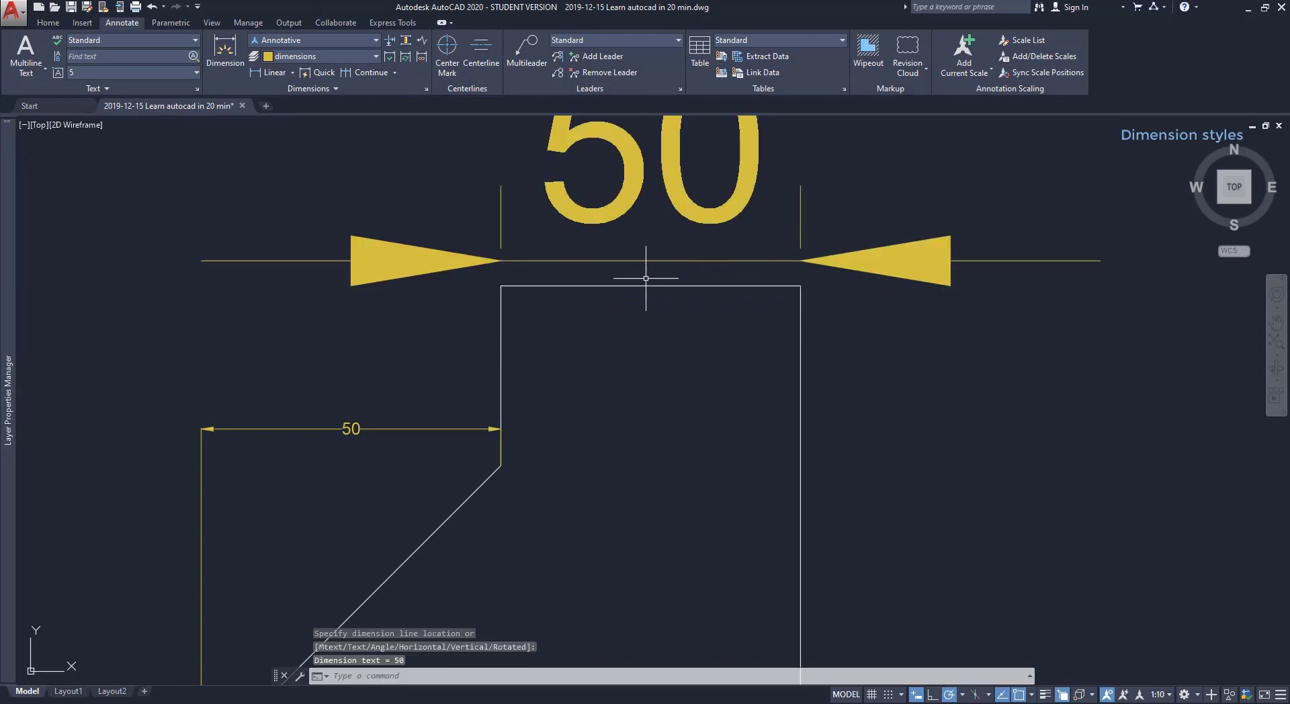
scroll(651, 281, down, 2)
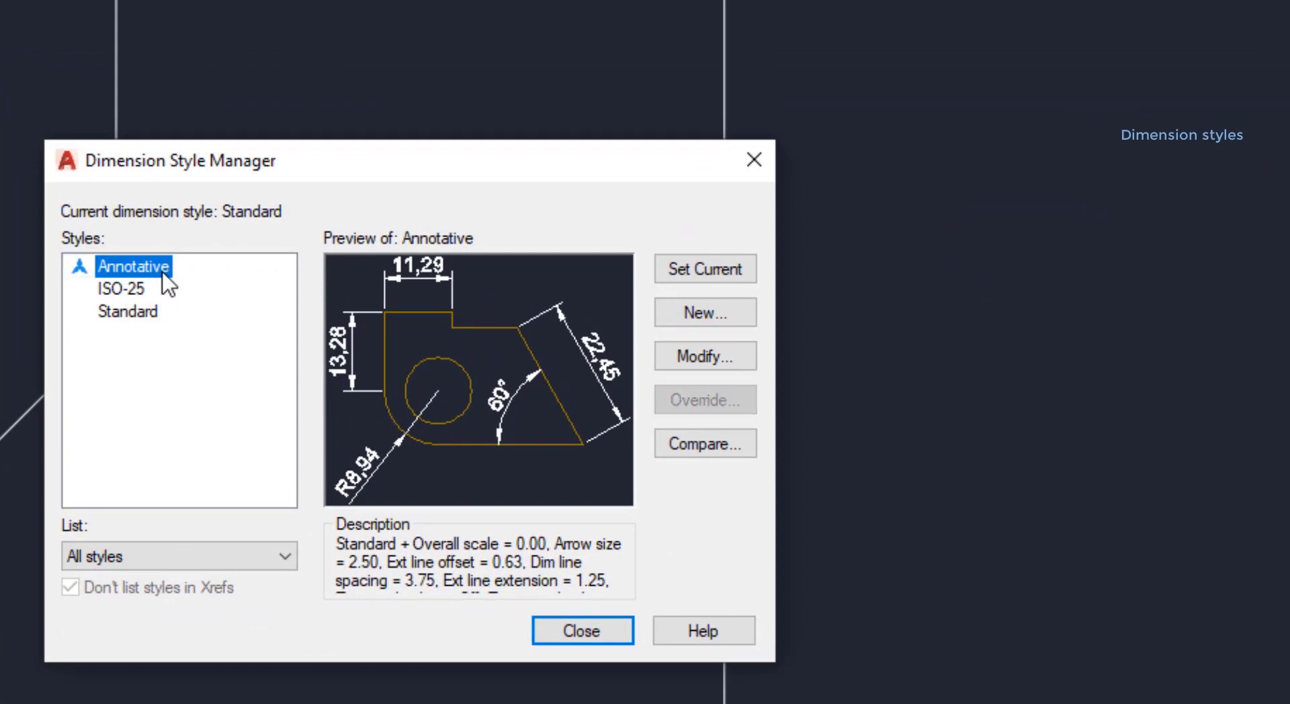
- Open the Annotative style in the Modify Dimension Style dialog
click(703, 358)
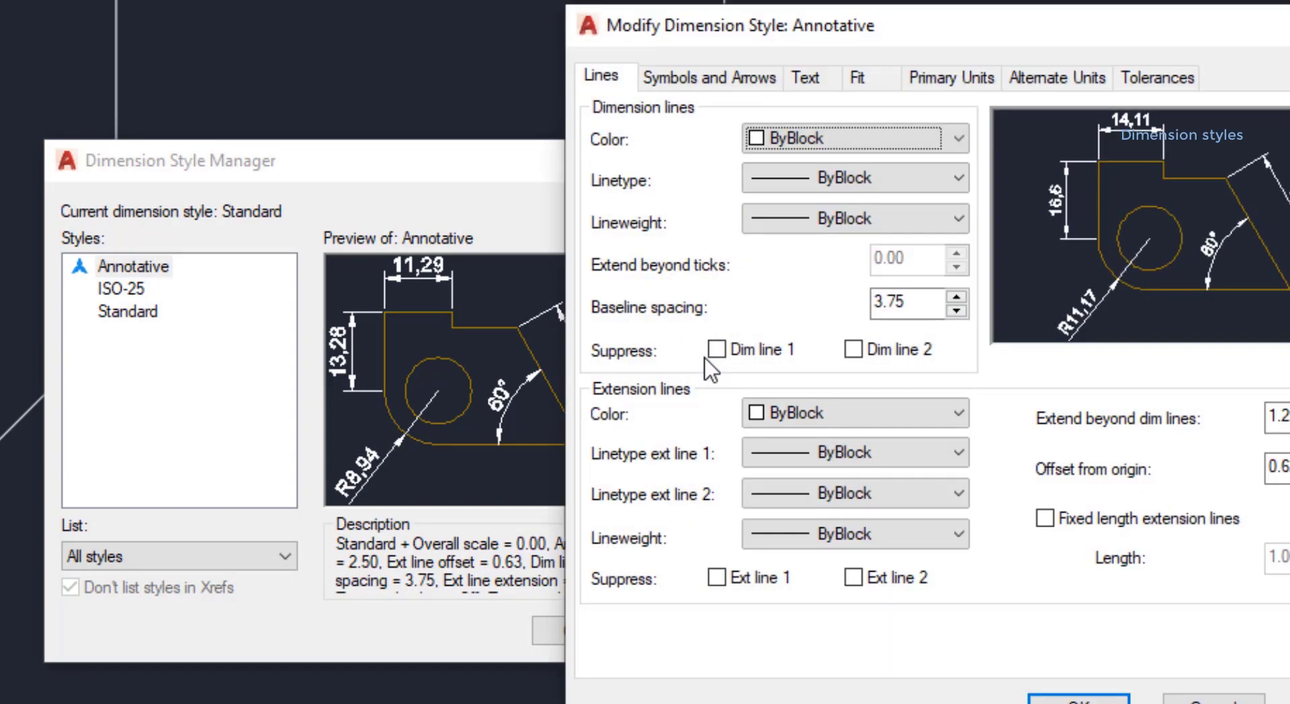